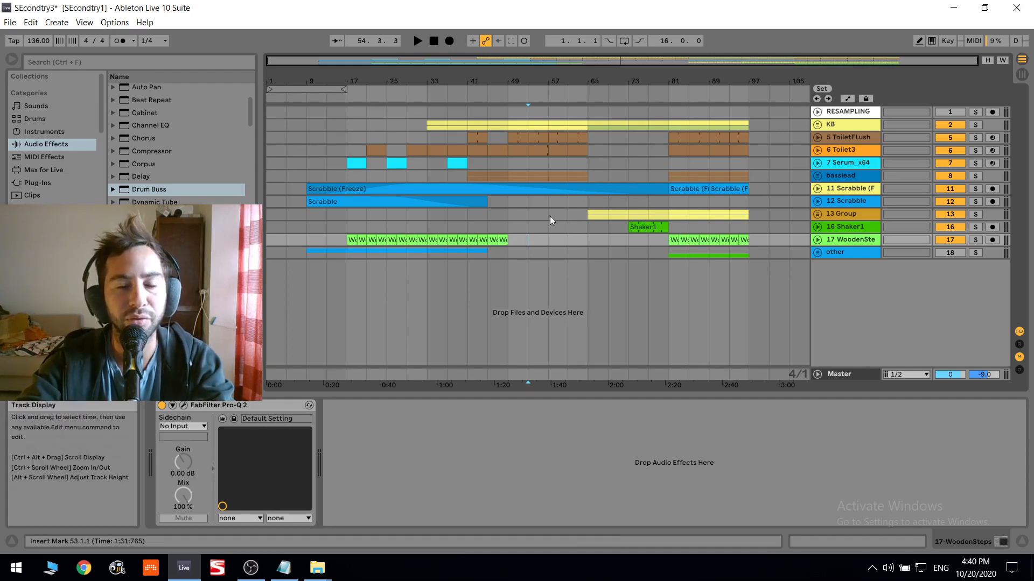
# - Insert a new audio track below the "other" track, arm it and record a take from about bar 49
pyautogui.click(863, 253)
pyautogui.hotkey('ctrl', 't')
pyautogui.moveTo(837, 272); pyautogui.dragTo(838, 340)
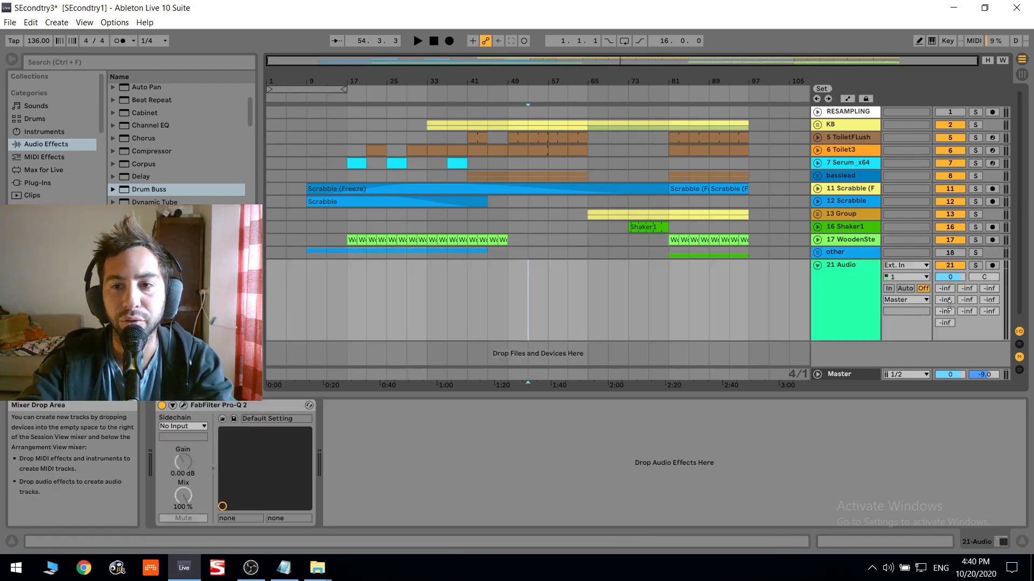
pyautogui.click(992, 266)
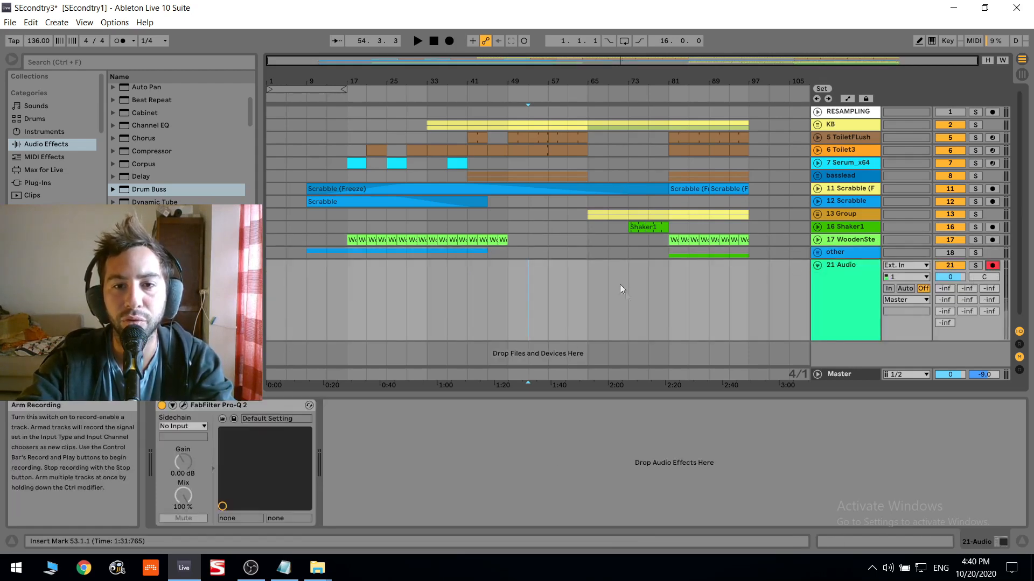
pyautogui.click(507, 306)
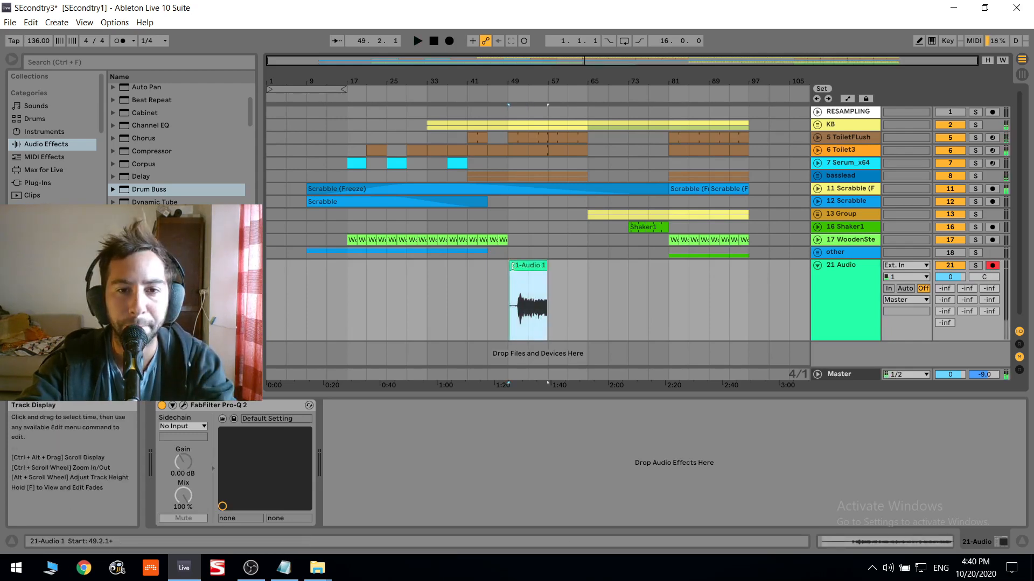
# - Trim the start of the recorded clip to bar 53 and solo its track
pyautogui.moveTo(509, 265); pyautogui.dragTo(528, 265)
pyautogui.click(975, 265)
pyautogui.doubleClick(538, 265)
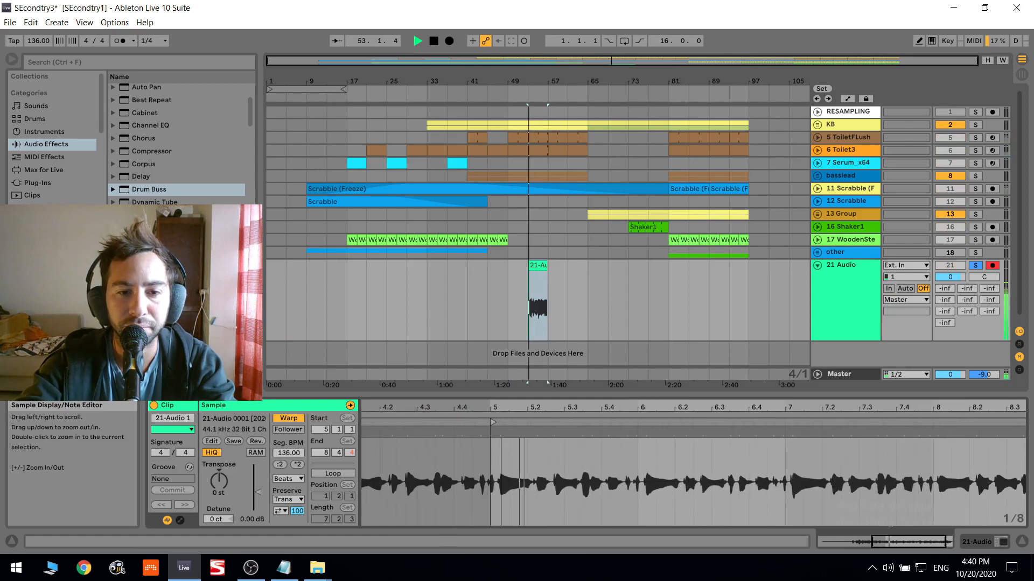
# - Make the transient just after 5.1.1 the recorded clip's 1.1.1 position
pyautogui.rightClick(500, 433)
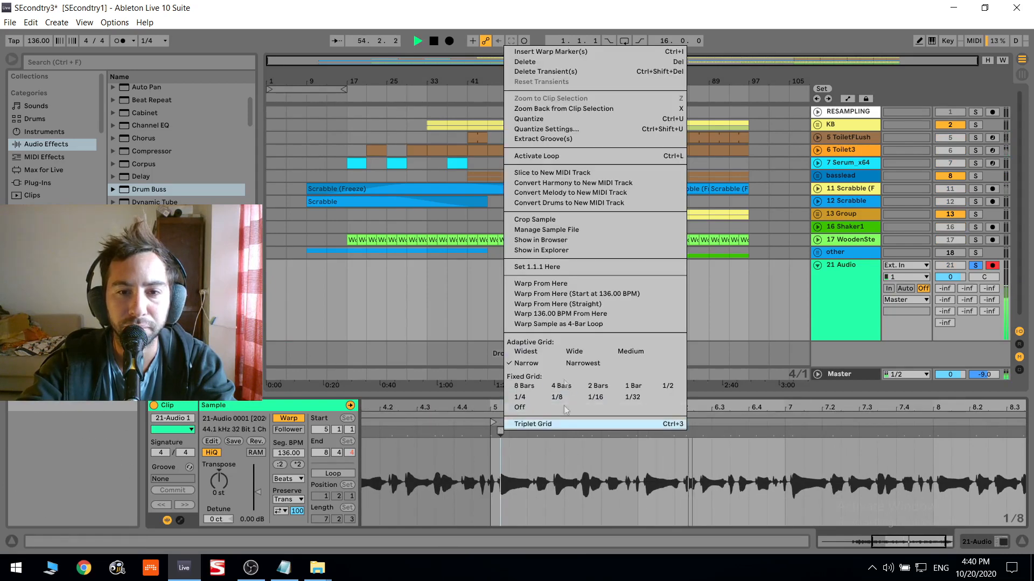
pyautogui.press('Escape')
pyautogui.press('space')
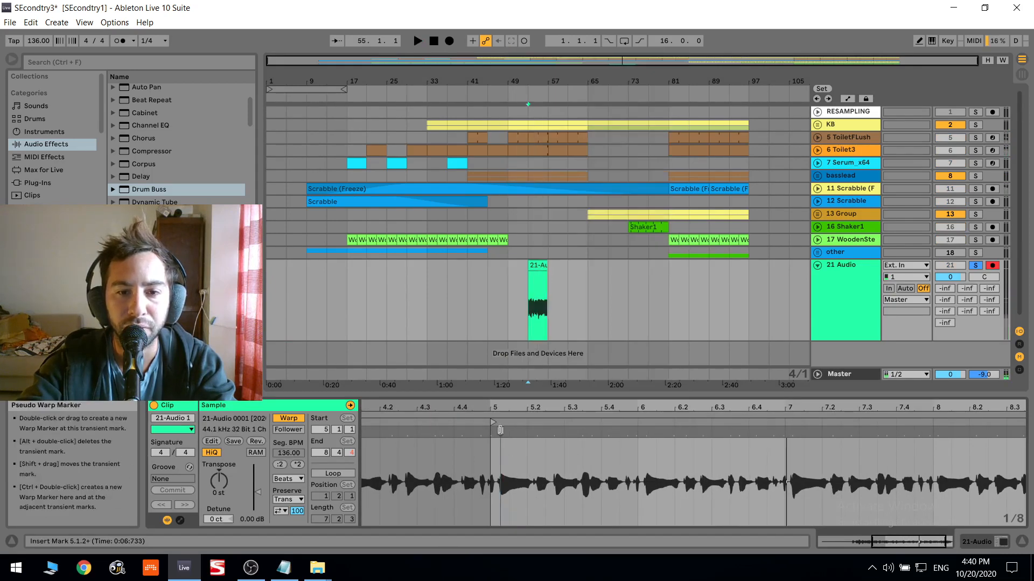
pyautogui.rightClick(499, 433)
pyautogui.click(539, 334)
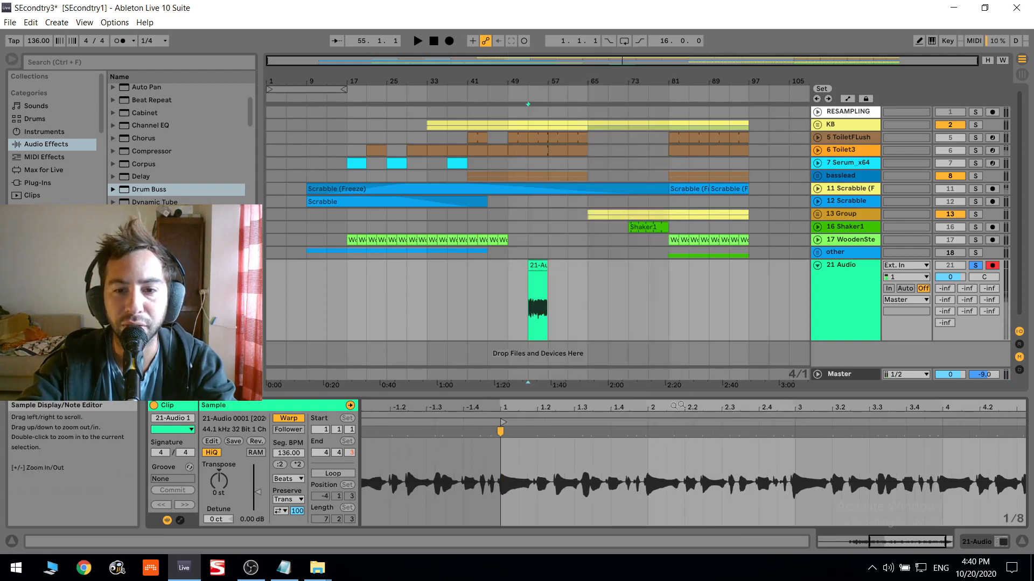
# - Align the transient near bar 4 to 4.1.1 with a warp marker and set the clip's warp mode to Complex
pyautogui.moveTo(787, 405); pyautogui.dragTo(768, 375)
pyautogui.press('space')
pyautogui.moveTo(922, 432); pyautogui.dragTo(926, 432)
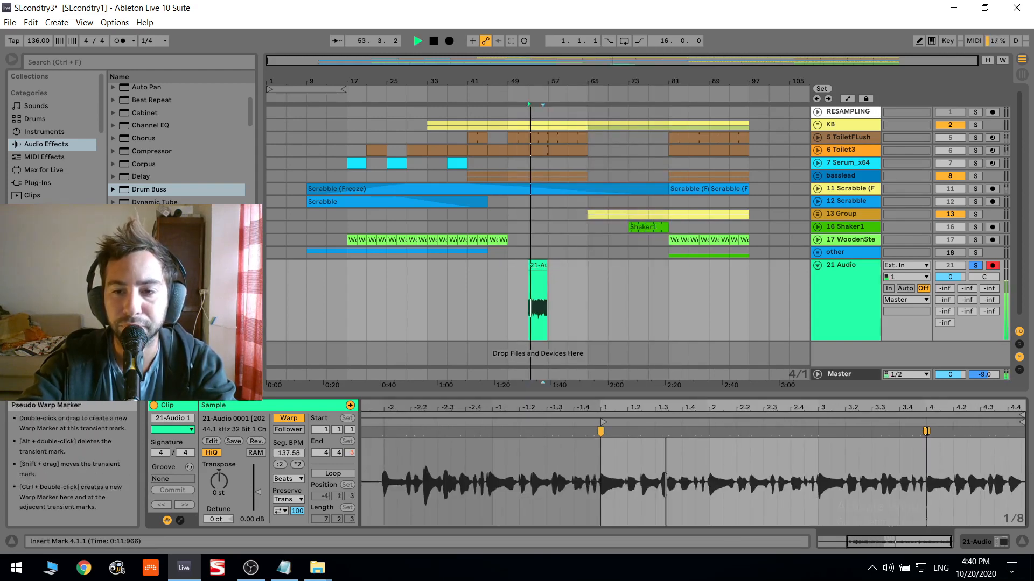
pyautogui.click(288, 479)
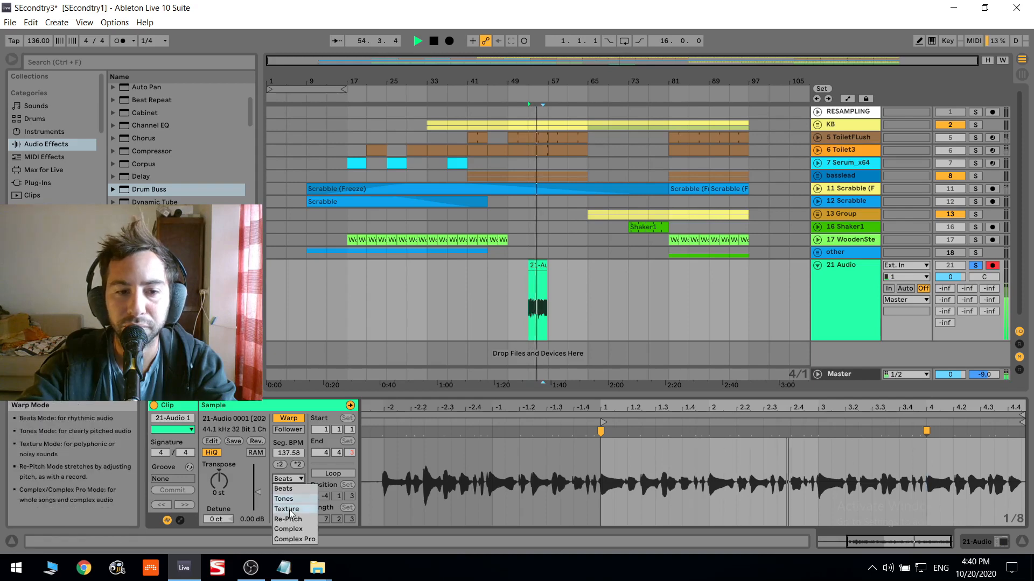
pyautogui.click(290, 529)
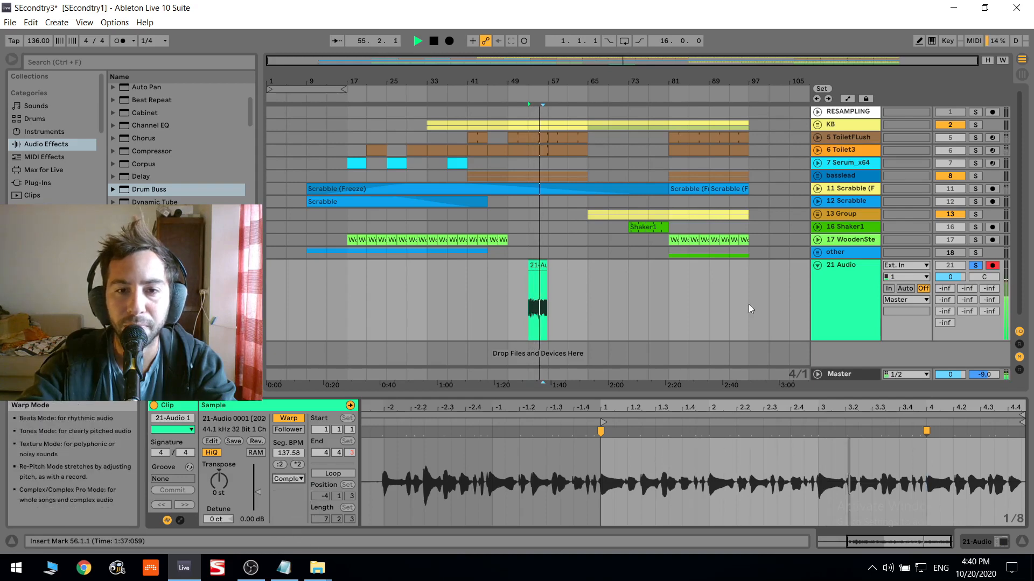
# - Shorten the recorded clip to two bars, ending at bar 55, and play it
pyautogui.click(541, 265)
pyautogui.moveTo(546, 266); pyautogui.dragTo(538, 266)
pyautogui.press('space')
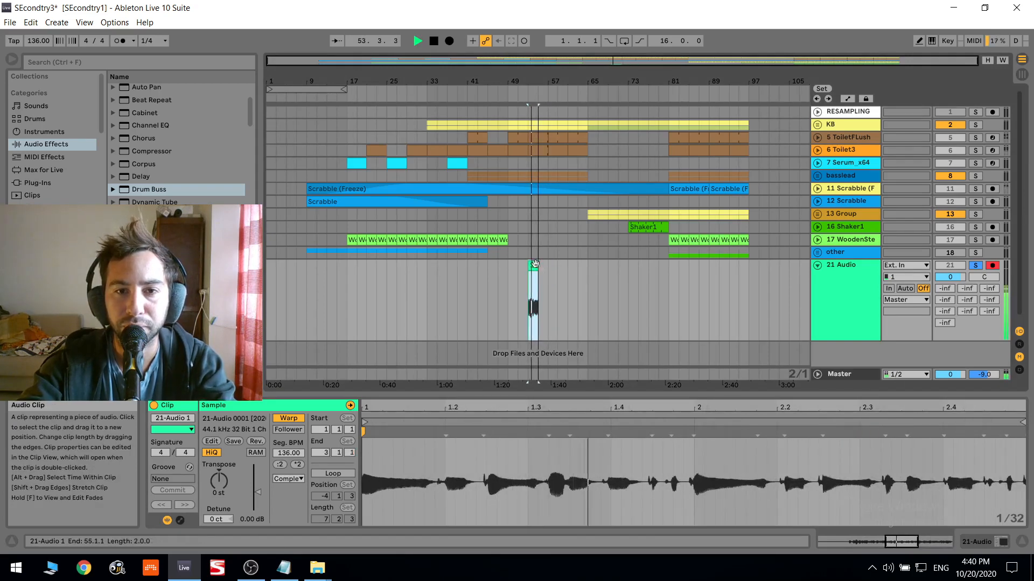
# - Duplicate the two-bar clip repeatedly until the copies reach bar 65
pyautogui.hotkey('ctrl', 'd')
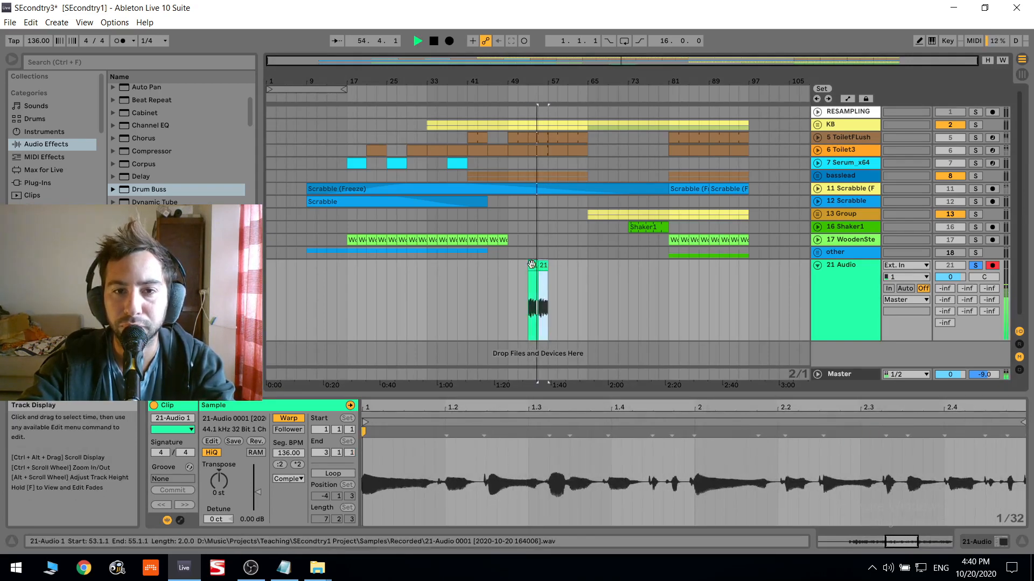
pyautogui.moveTo(578, 82); pyautogui.dragTo(502, 143)
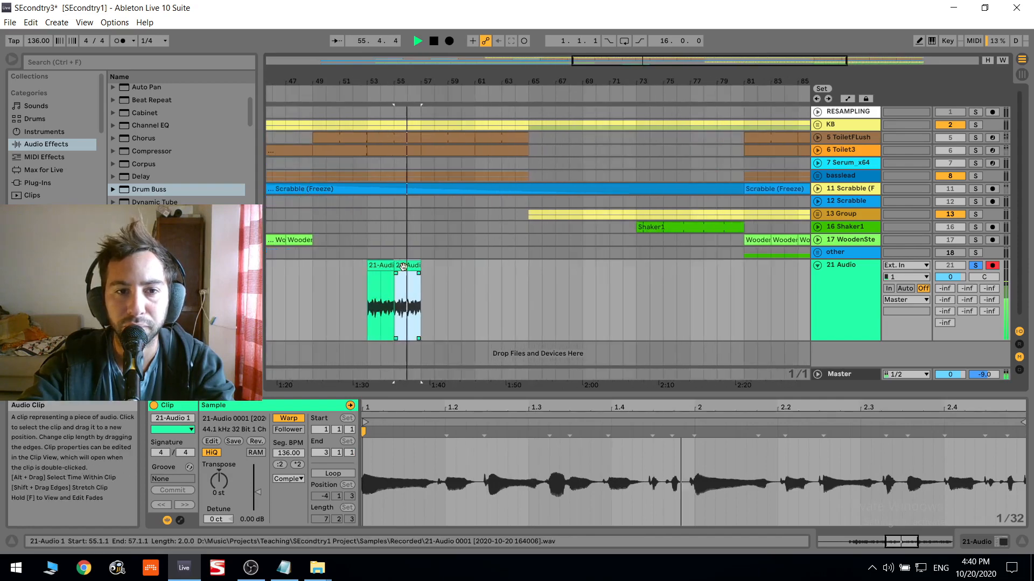
pyautogui.keyDown('shift'); pyautogui.click(381, 265); pyautogui.keyUp('shift')
pyautogui.hotkey('ctrl', 'd')
pyautogui.hotkey('ctrl', 'd')
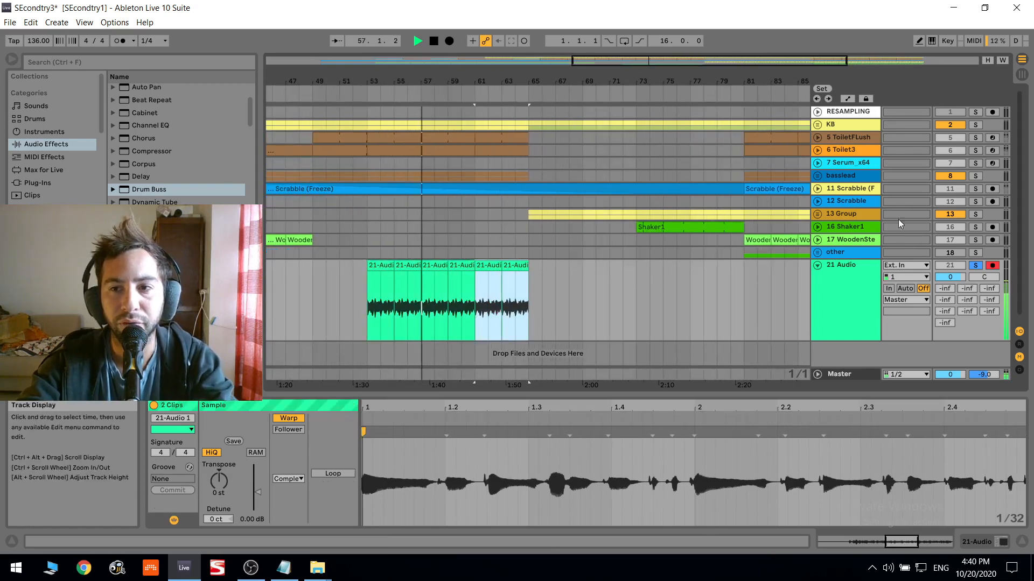
# - In the 21 Audio track's Pro-Q 2, add a low cut, a bell boost of about 8 dB near 279 Hz and a dip higher up
pyautogui.press('space')
pyautogui.doubleClick(864, 279)
pyautogui.click(183, 405)
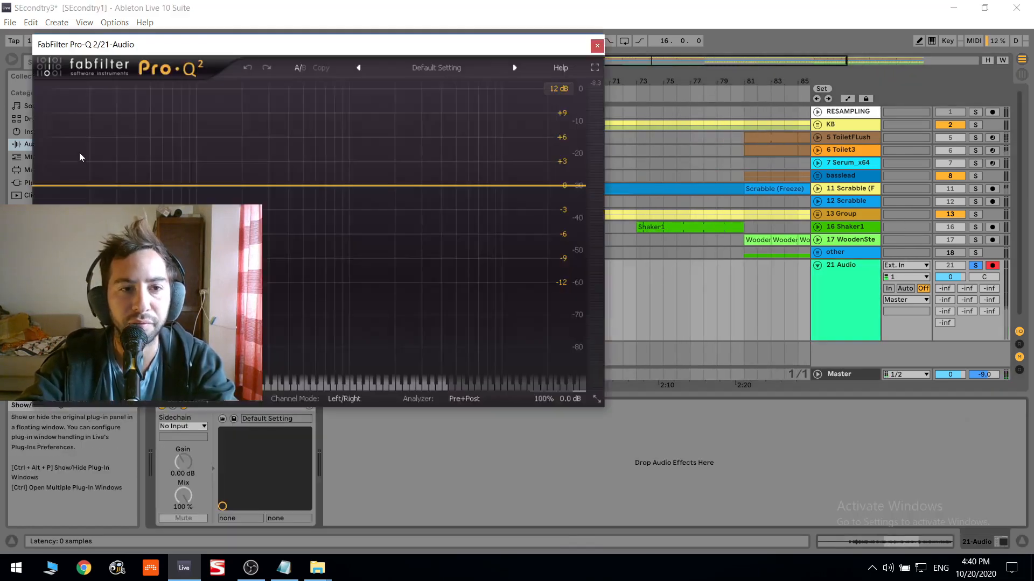
pyautogui.moveTo(64, 187); pyautogui.dragTo(264, 120)
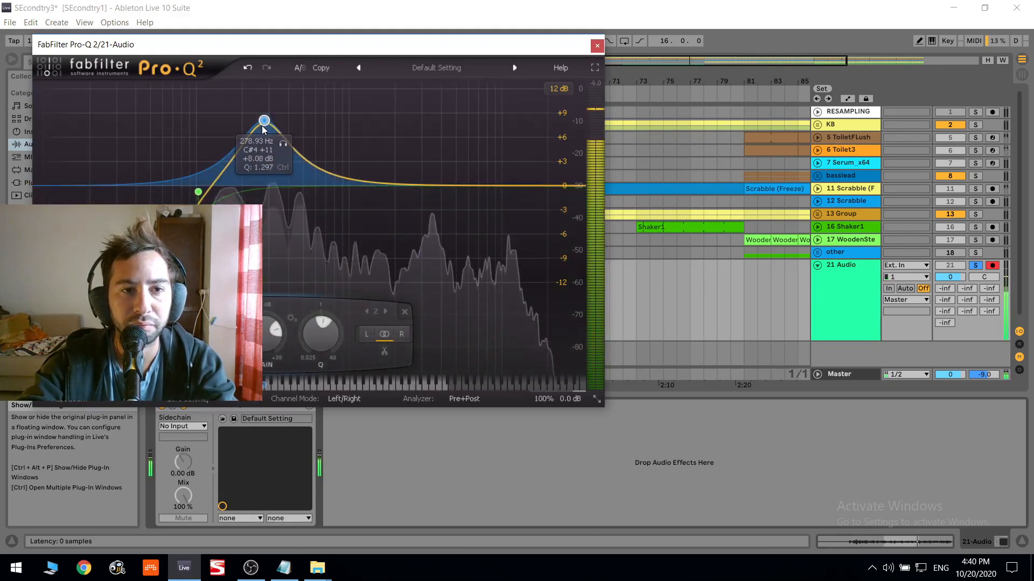
pyautogui.moveTo(468, 186); pyautogui.dragTo(441, 262)
pyautogui.click(597, 46)
# - Add an Overdrive effect after Pro-Q 2 and adjust its bandpass filter while playing from the first clip
pyautogui.click(381, 265)
pyautogui.press('space')
pyautogui.press('space')
pyautogui.press('space')
pyautogui.scroll(-4, 152, 161)
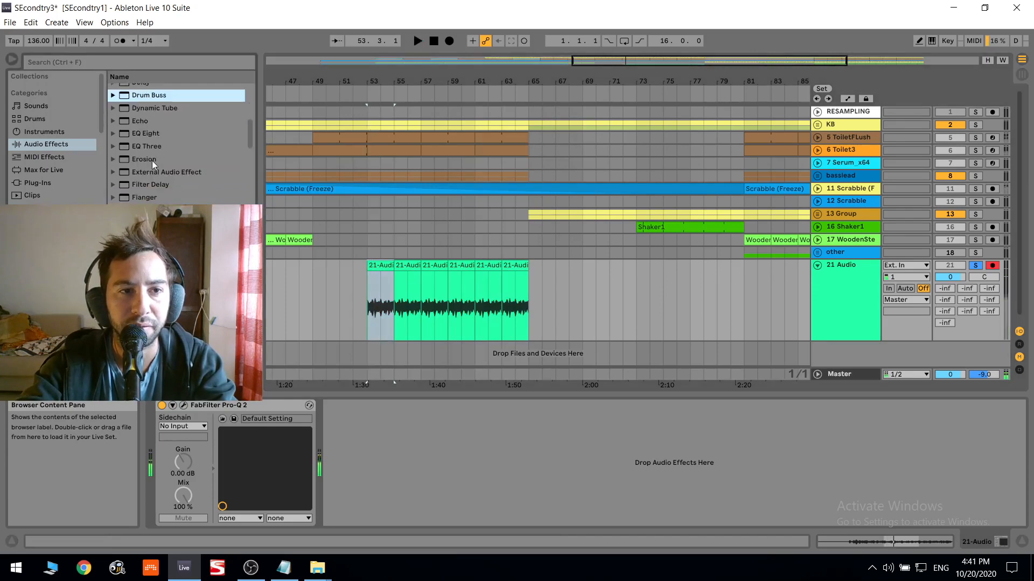
pyautogui.scroll(-3, 148, 170)
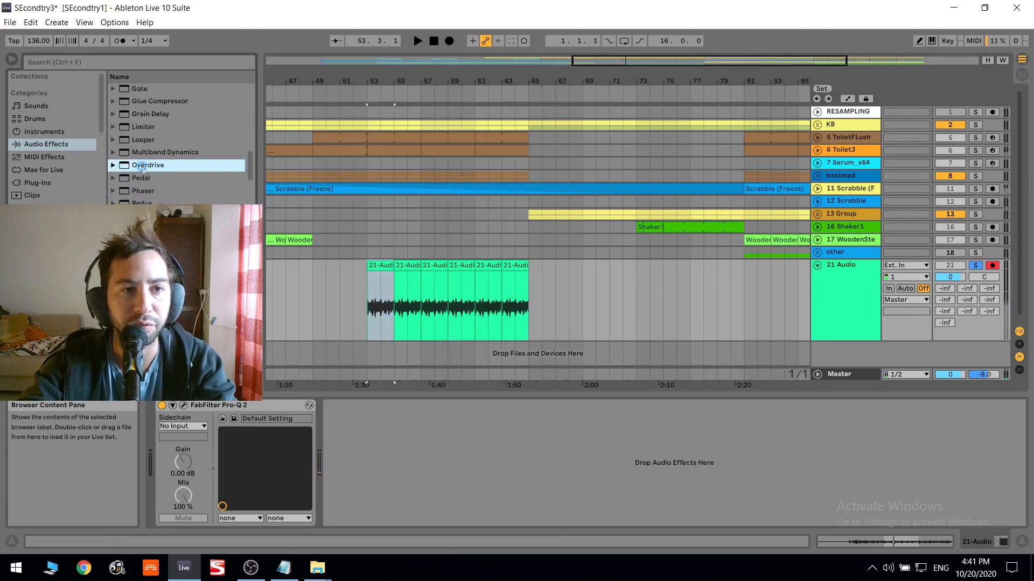
pyautogui.press('Return')
pyautogui.press('space')
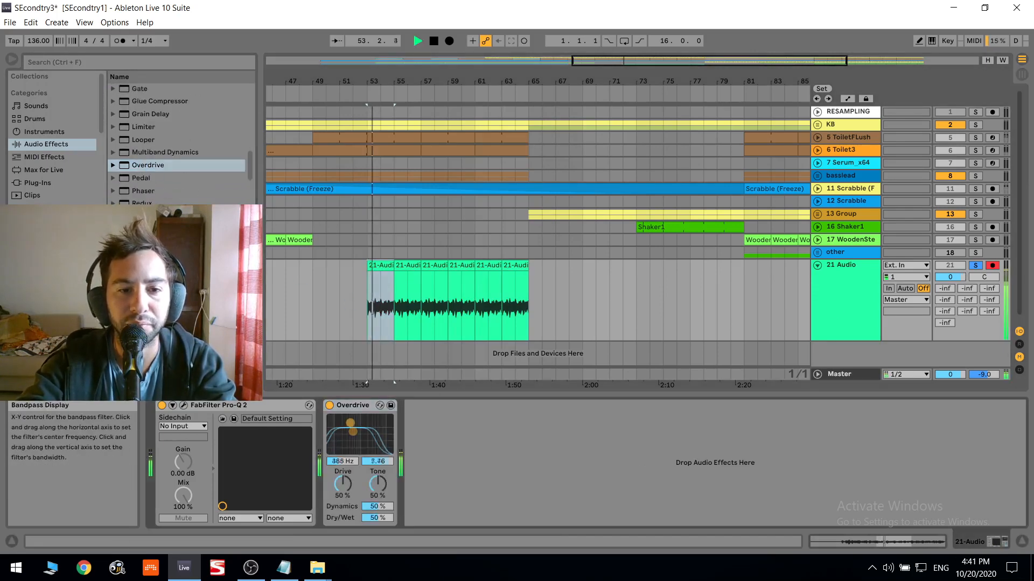
pyautogui.moveTo(347, 431); pyautogui.dragTo(340, 441)
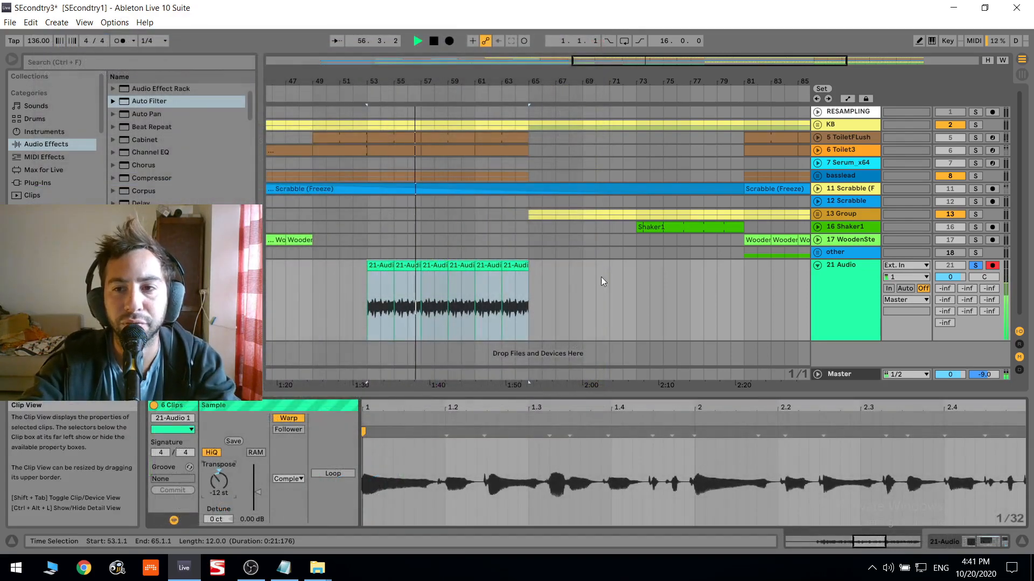
# - Set the 21 Audio track's last send to 0 dB and its volume to 6.0 dB
pyautogui.click(887, 292)
pyautogui.moveTo(945, 323); pyautogui.dragTo(945, 269)
pyautogui.click(950, 277)
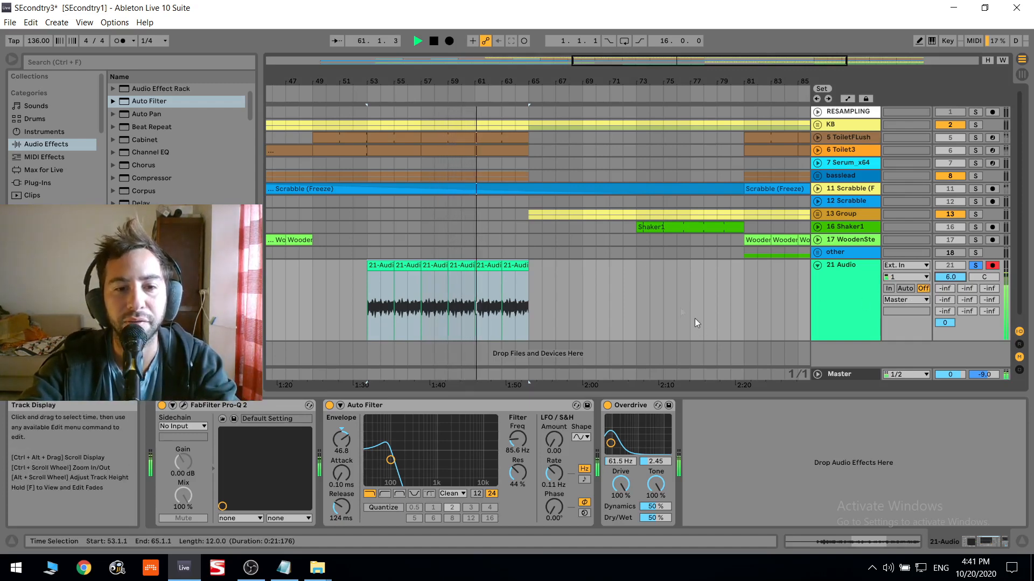
# - Add an EQ Eight after the Overdrive and switch off its band 1 during playback
pyautogui.click(417, 41)
pyautogui.scroll(1, 144, 127)
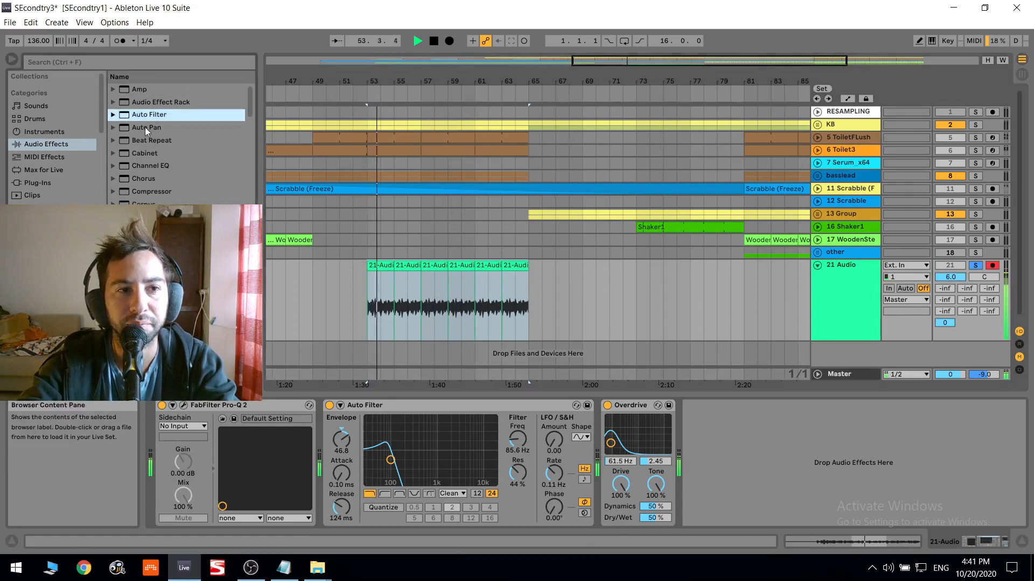
pyautogui.scroll(-3, 148, 153)
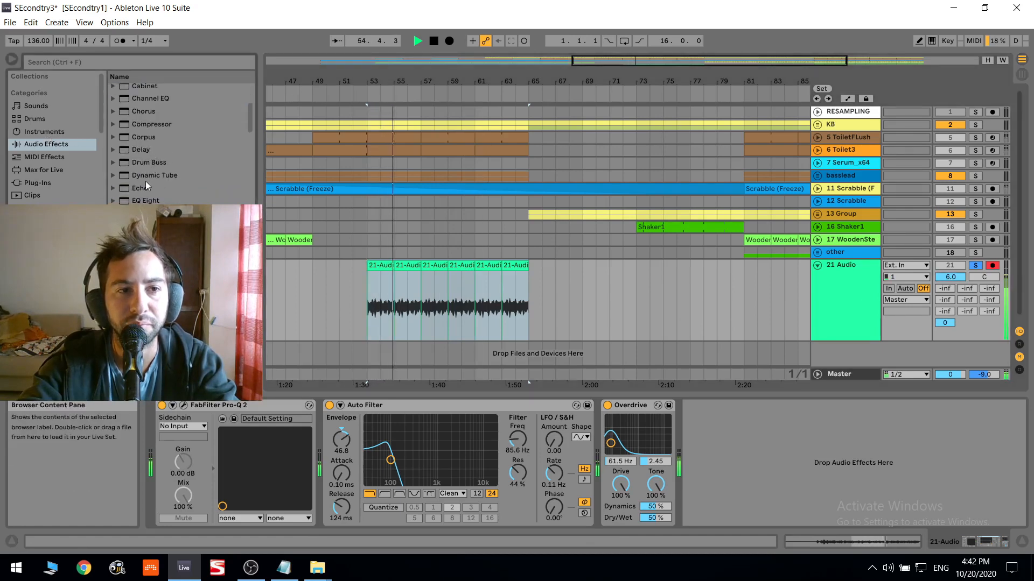
pyautogui.doubleClick(144, 201)
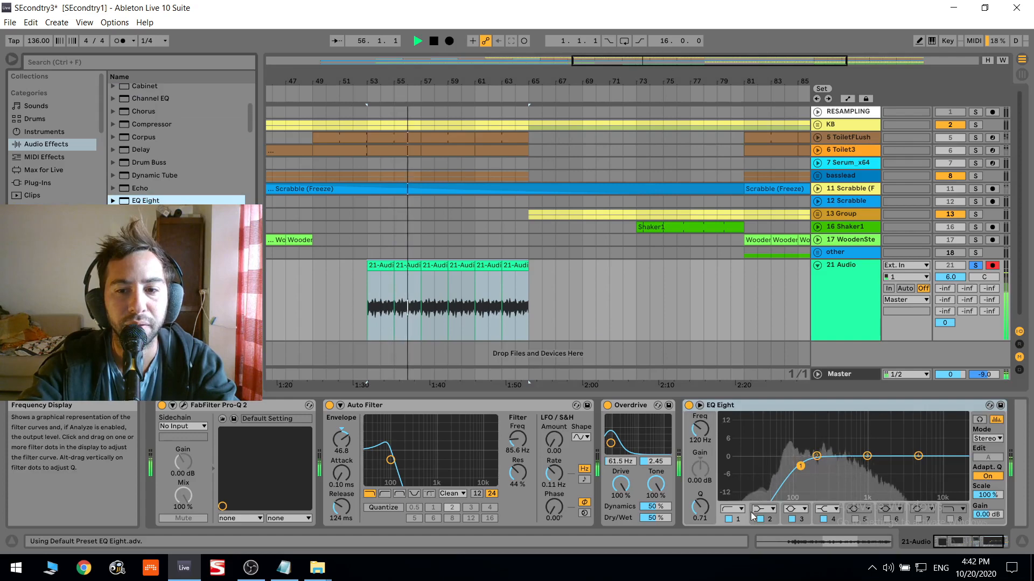
pyautogui.click(728, 520)
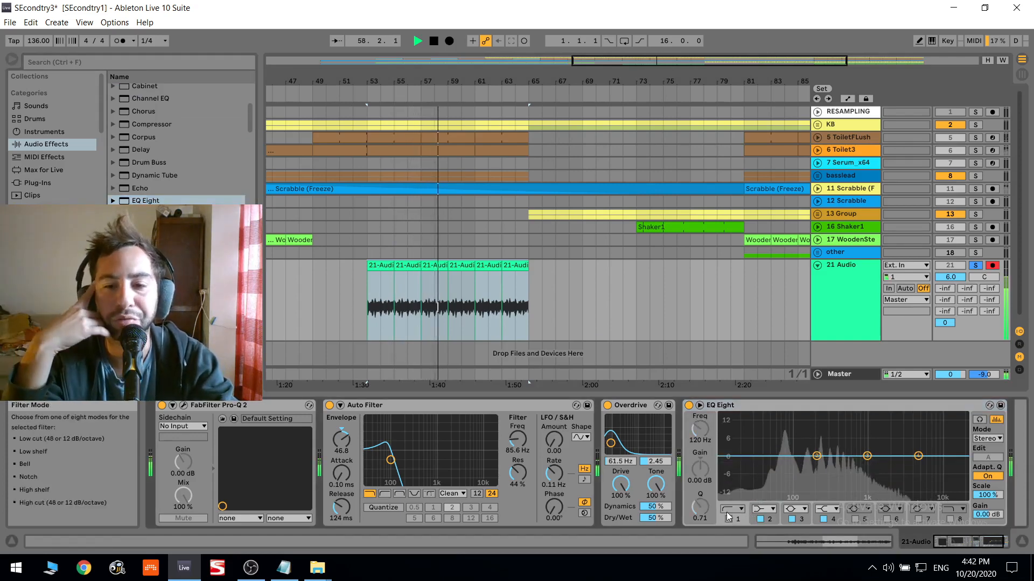
pyautogui.press('space')
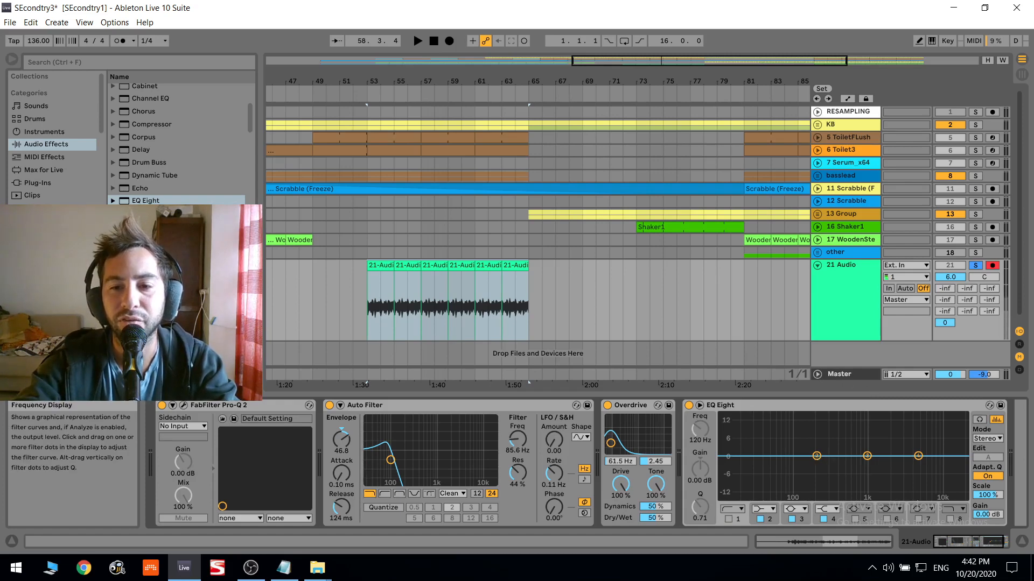
# - Set EQ Eight's band 2 to 82.5 Hz with 2.85 dB gain, switch the band off and restart playback
pyautogui.moveTo(817, 456); pyautogui.dragTo(791, 449)
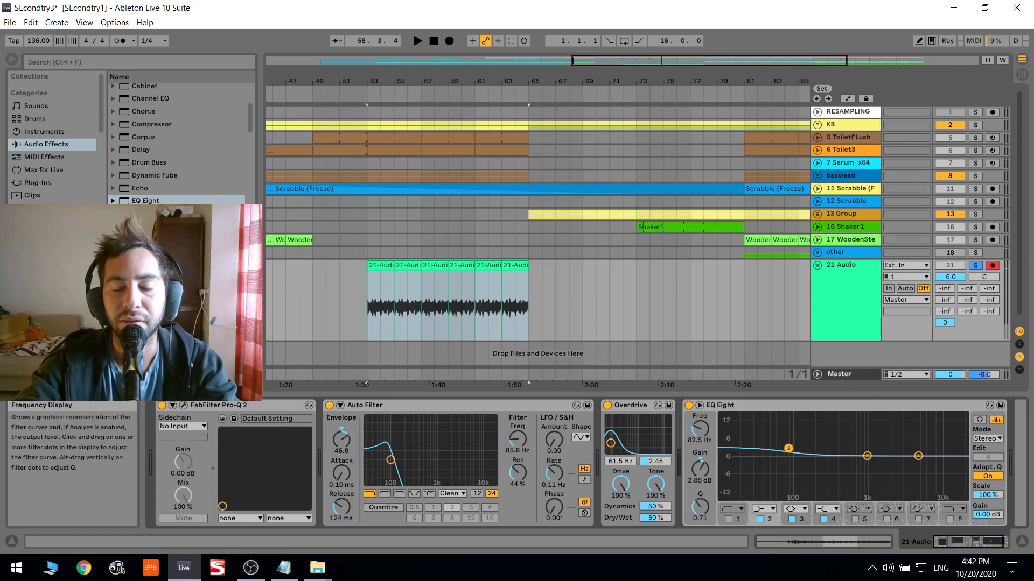
pyautogui.click(760, 519)
pyautogui.press('space')
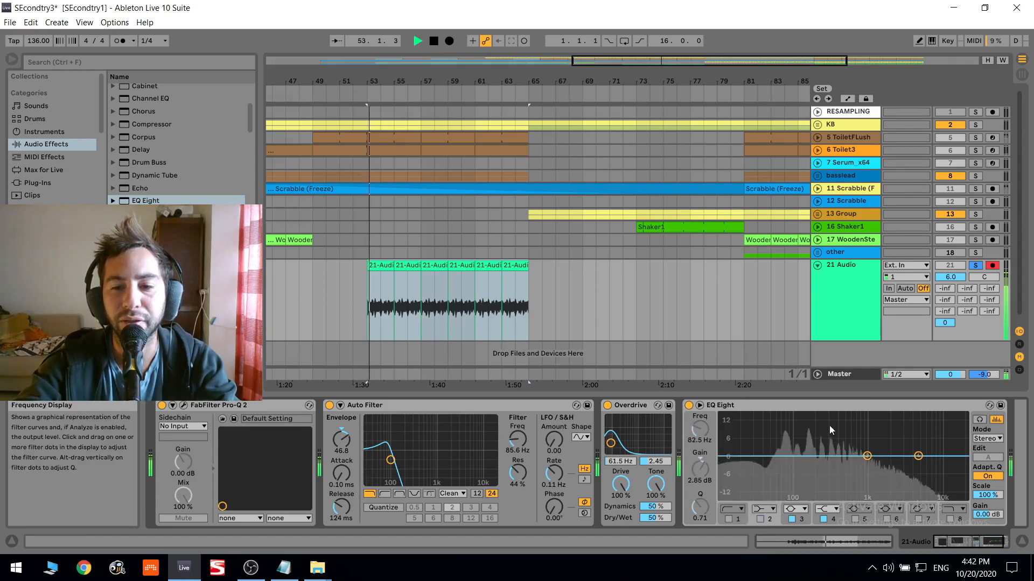
# - Examine EQ Eight's enlarged spectrum with and without the Overdrive and Auto Filter active
pyautogui.doubleClick(830, 427)
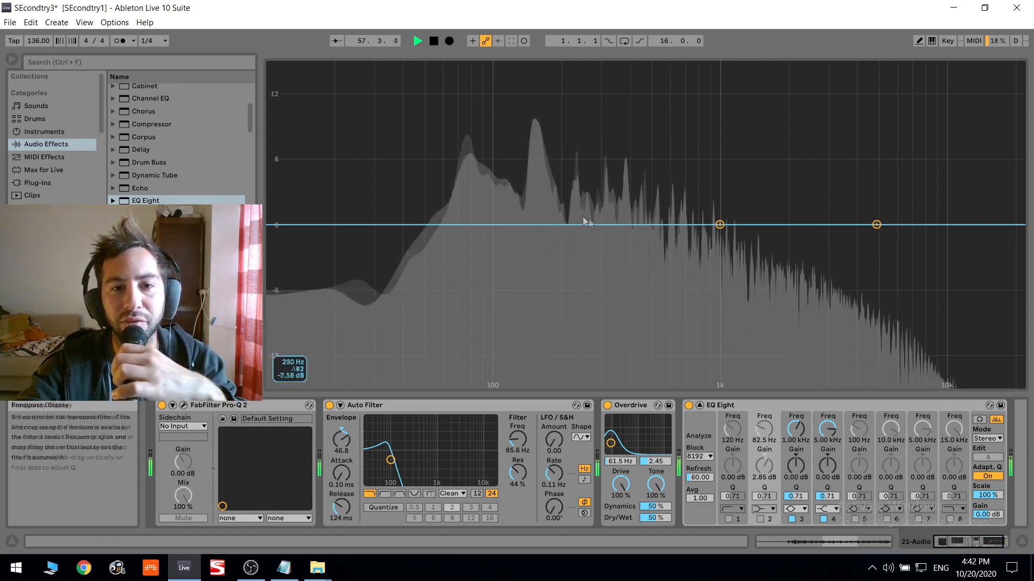
pyautogui.click(607, 406)
pyautogui.click(329, 406)
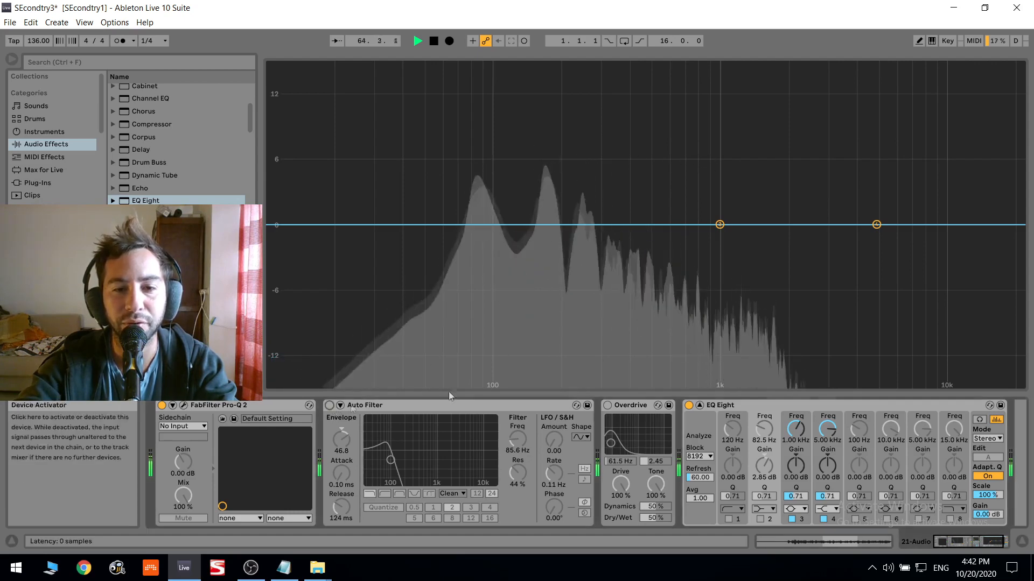
pyautogui.click(329, 405)
pyautogui.click(607, 405)
pyautogui.press('Escape')
pyautogui.press('space')
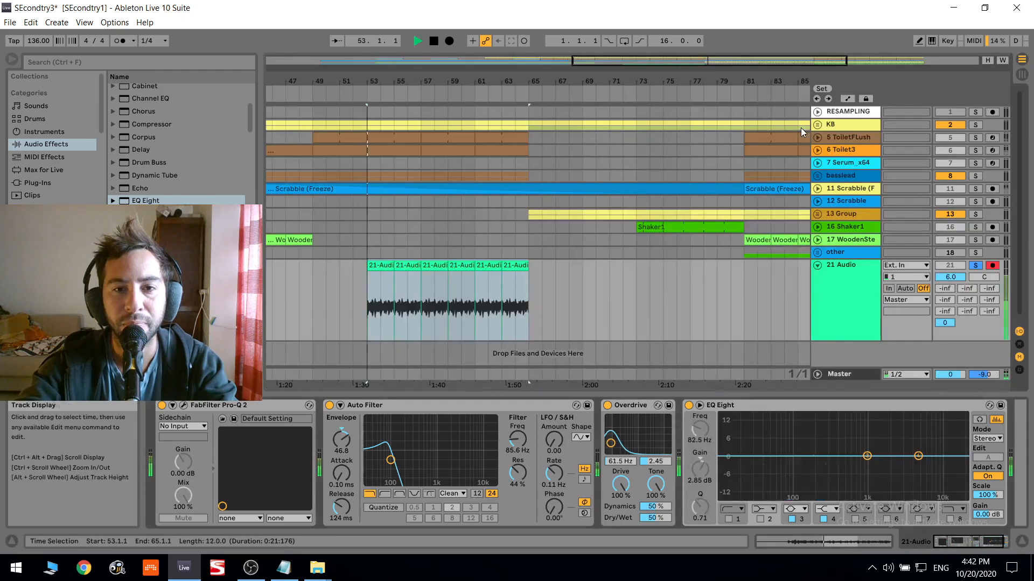
# - Cut the low mids with EQ Eight's band 3 and boost band 4 by 6.32 dB at 1.82 kHz
pyautogui.press('space')
pyautogui.moveTo(867, 456); pyautogui.dragTo(842, 481)
pyautogui.moveTo(918, 456); pyautogui.dragTo(884, 443)
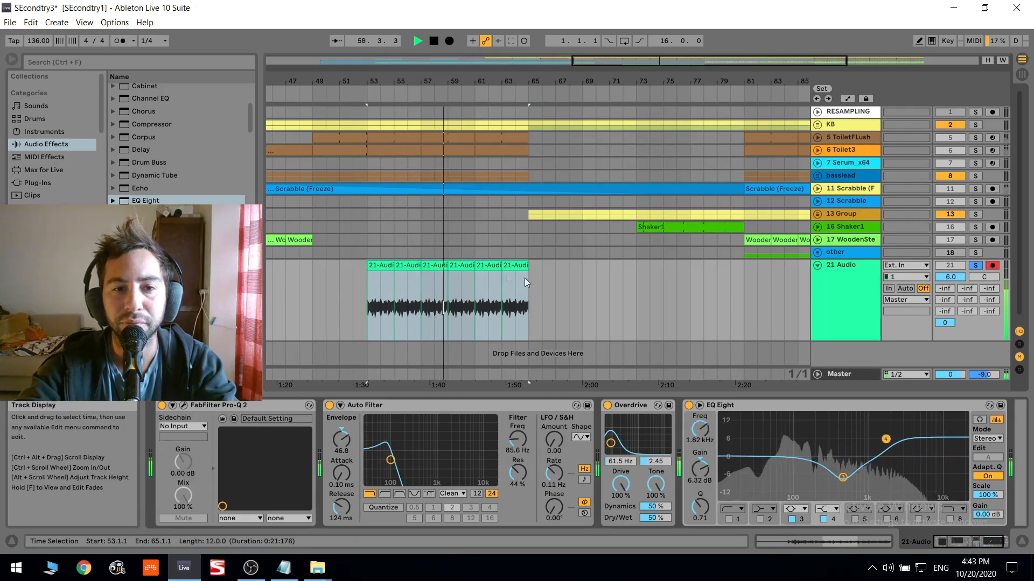
# - Stop playback and place a deactivated backup copy of the first audio clip at bar 49
pyautogui.click(383, 265)
pyautogui.press('space')
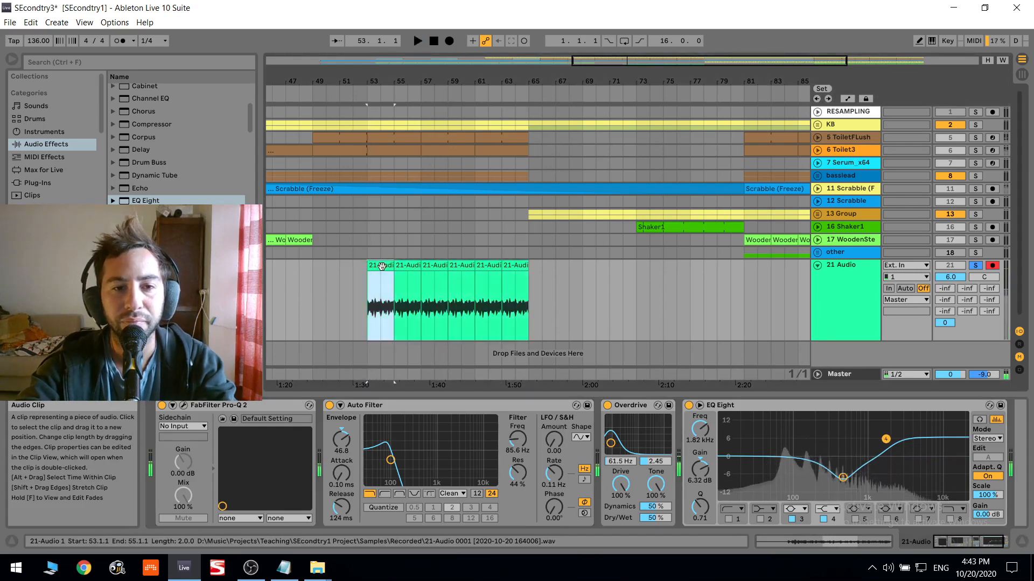
pyautogui.click(318, 284)
pyautogui.hotkey('ctrl', 'v')
# - Consolidate the two-bar clip at bar 53 and open it in the sample editor
pyautogui.moveTo(322, 265); pyautogui.dragTo(377, 264)
pyautogui.hotkey('ctrl', 'j')
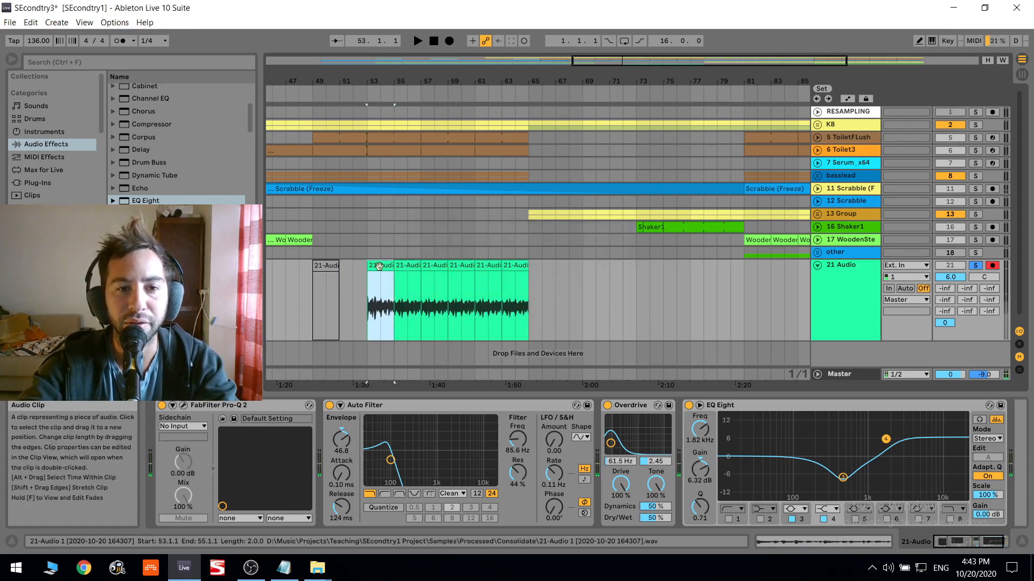
pyautogui.doubleClick(379, 265)
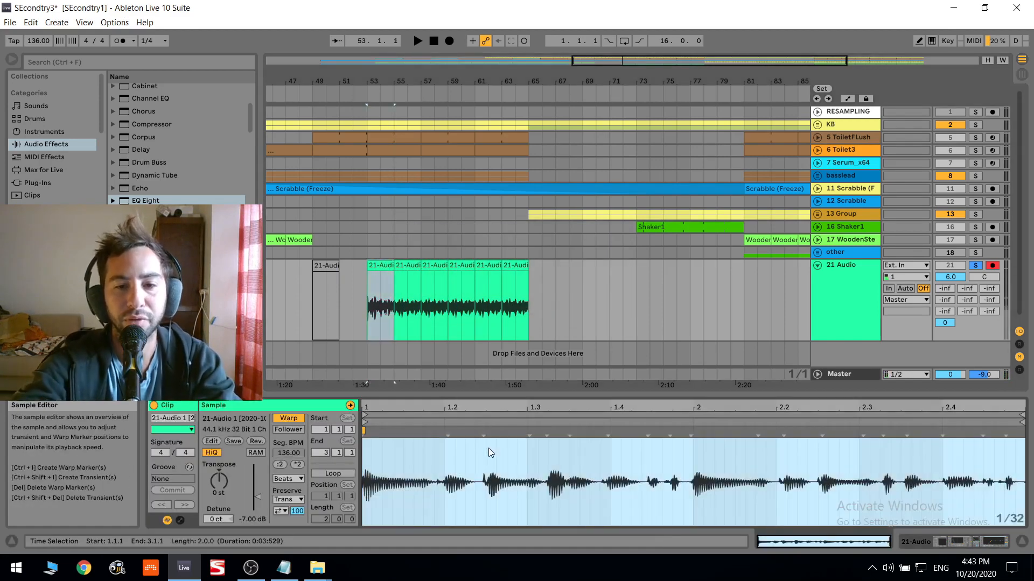
# - Insert warp markers on the transients of the consolidated clip and undo the attempt to extend it
pyautogui.hotkey('ctrl', 'i')
pyautogui.moveTo(394, 265); pyautogui.dragTo(532, 263)
pyautogui.hotkey('ctrl', 'z')
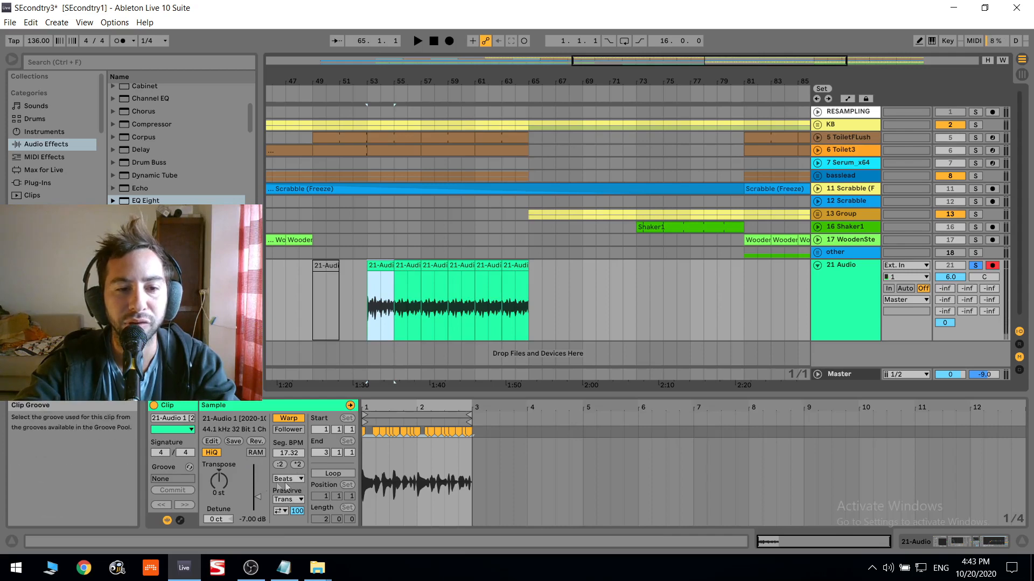
# - Turn on looping for the warped clip and extend it in the arrangement to bar 65
pyautogui.click(323, 474)
pyautogui.press('space')
pyautogui.moveTo(392, 265); pyautogui.dragTo(529, 265)
pyautogui.press('space')
pyautogui.press('space')
# - Turn off the clip's transient loop mode and set its transient envelope to 43
pyautogui.click(281, 511)
pyautogui.click(290, 514)
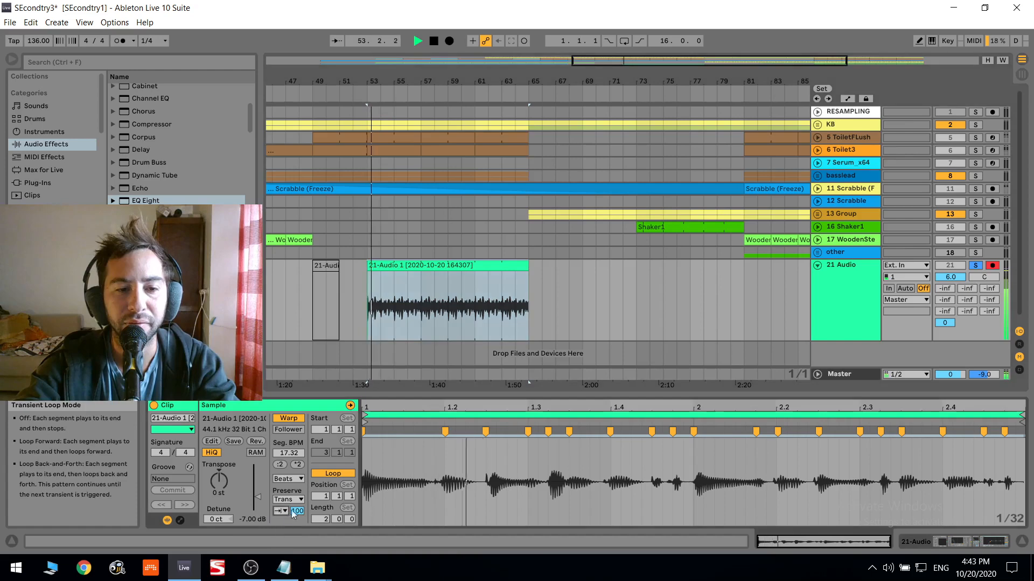
pyautogui.moveTo(294, 514); pyautogui.dragTo(293, 525)
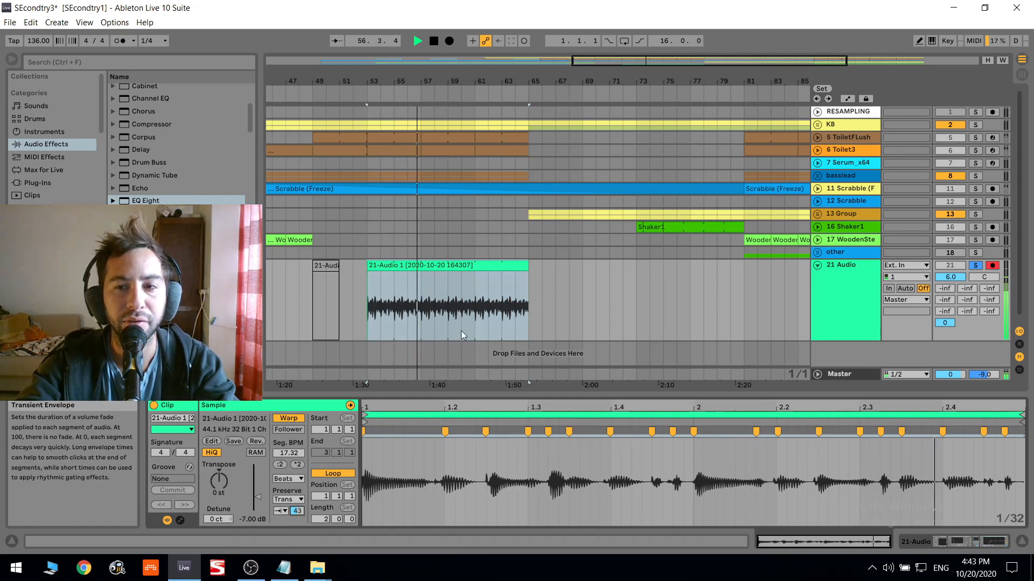
# - Enable band 1 of the audio track's EQ Eight as a low cut at about 121 Hz
pyautogui.click(833, 289)
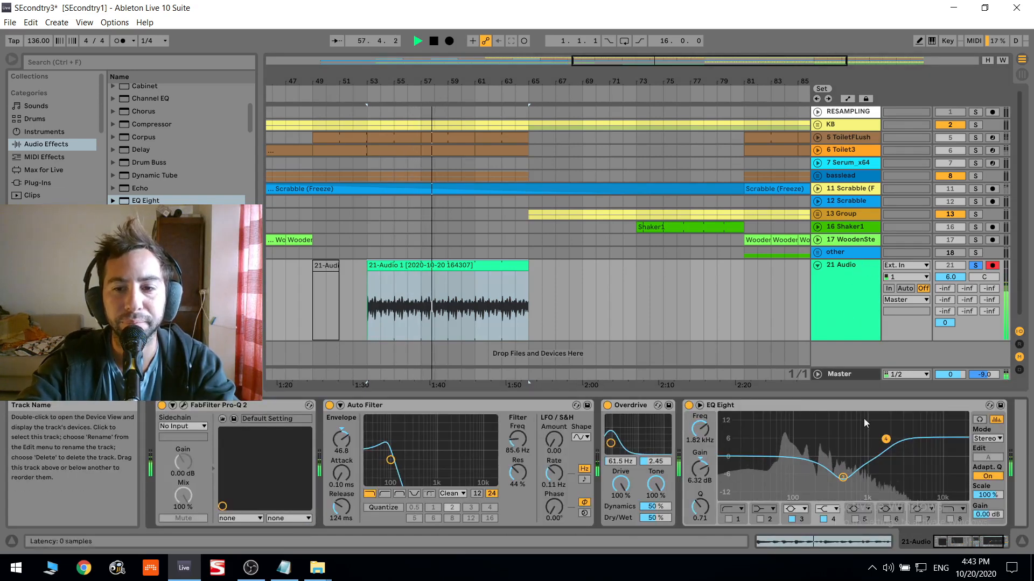
pyautogui.moveTo(970, 542); pyautogui.dragTo(988, 542)
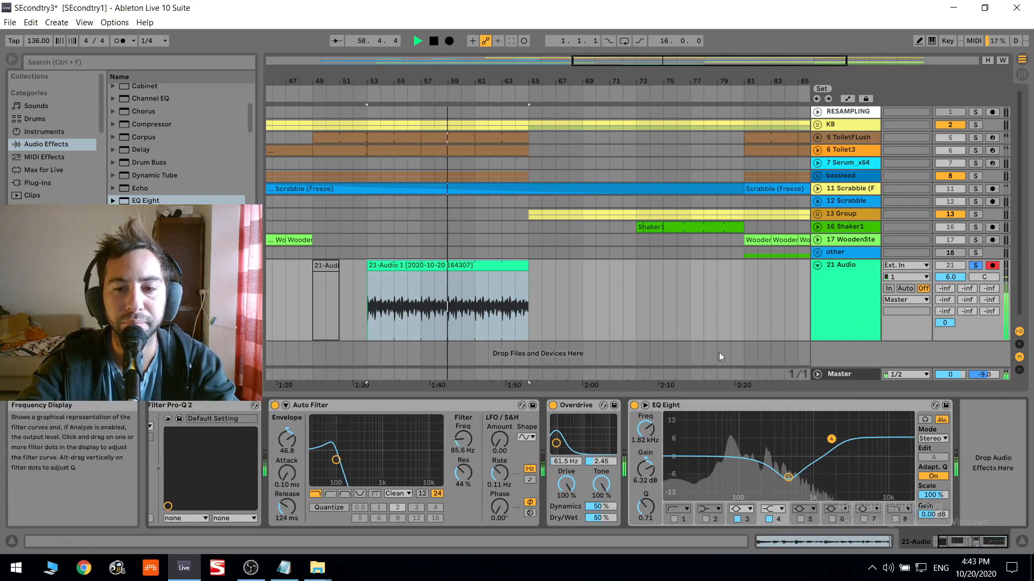
pyautogui.scroll(3, 171, 121)
pyautogui.click(674, 519)
pyautogui.moveTo(686, 467); pyautogui.dragTo(746, 467)
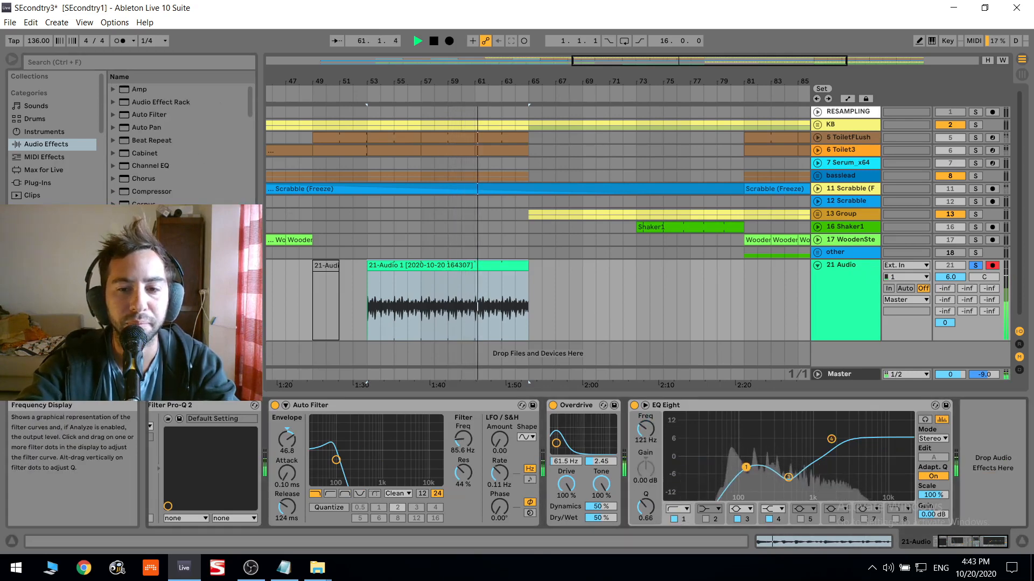
# - Add an Amp device after EQ Eight, try the Lead and Heavy types, and choose Bass
pyautogui.moveTo(152, 87); pyautogui.dragTo(743, 302)
pyautogui.press('space')
pyautogui.press('space')
pyautogui.click(919, 483)
pyautogui.click(943, 482)
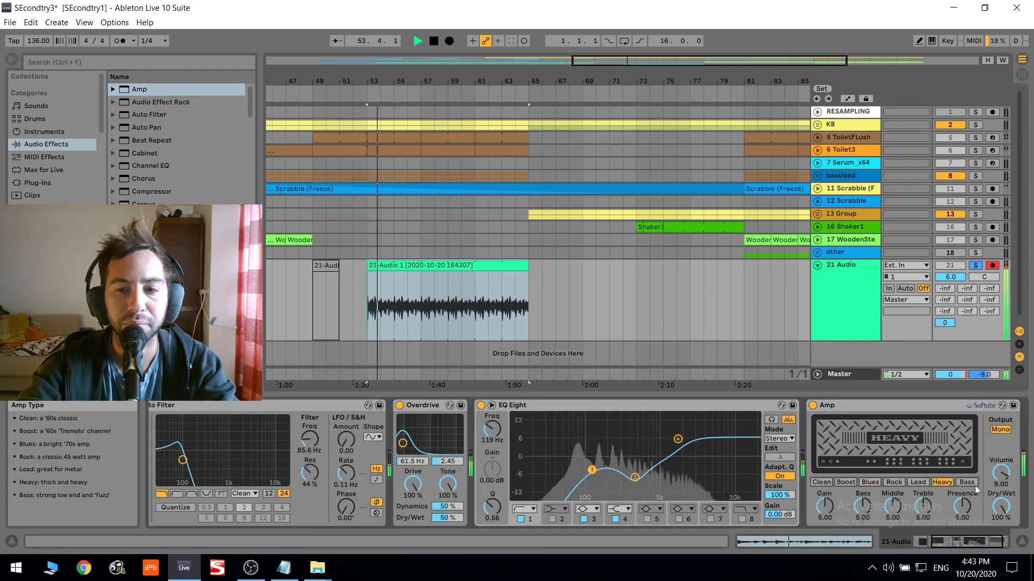
pyautogui.click(967, 482)
# - Set the Amp to Dual output with Bass 0.48 and Dry/Wet 65.1%, keeping the Bass type after trying Clean and Boost
pyautogui.click(1002, 430)
pyautogui.moveTo(1002, 506); pyautogui.dragTo(1002, 529)
pyautogui.moveTo(862, 507); pyautogui.dragTo(863, 536)
pyautogui.click(822, 483)
pyautogui.click(849, 483)
pyautogui.click(967, 483)
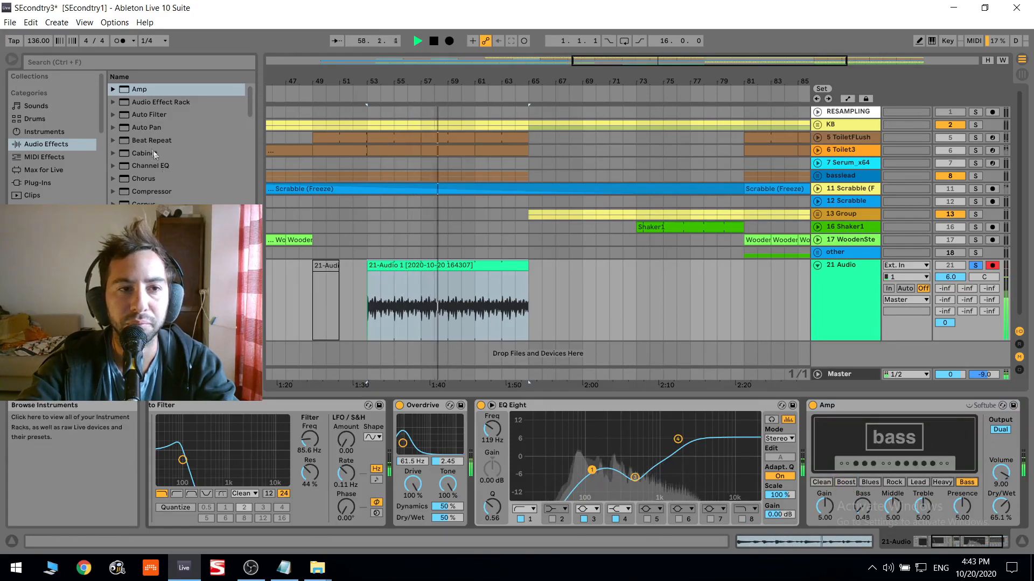
# - Add a second EQ Eight after the Amp with band 1 off, cutting 5.24 dB at 220 Hz and 4.59 dB at 89.9 Hz
pyautogui.scroll(-3, 151, 167)
pyautogui.doubleClick(145, 200)
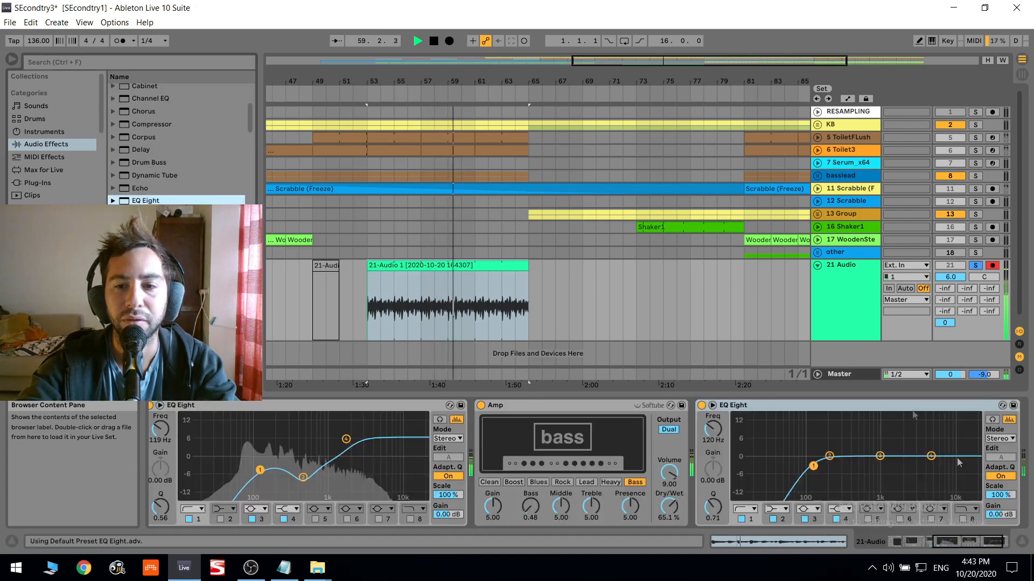
pyautogui.click(741, 519)
pyautogui.moveTo(880, 456); pyautogui.dragTo(832, 409)
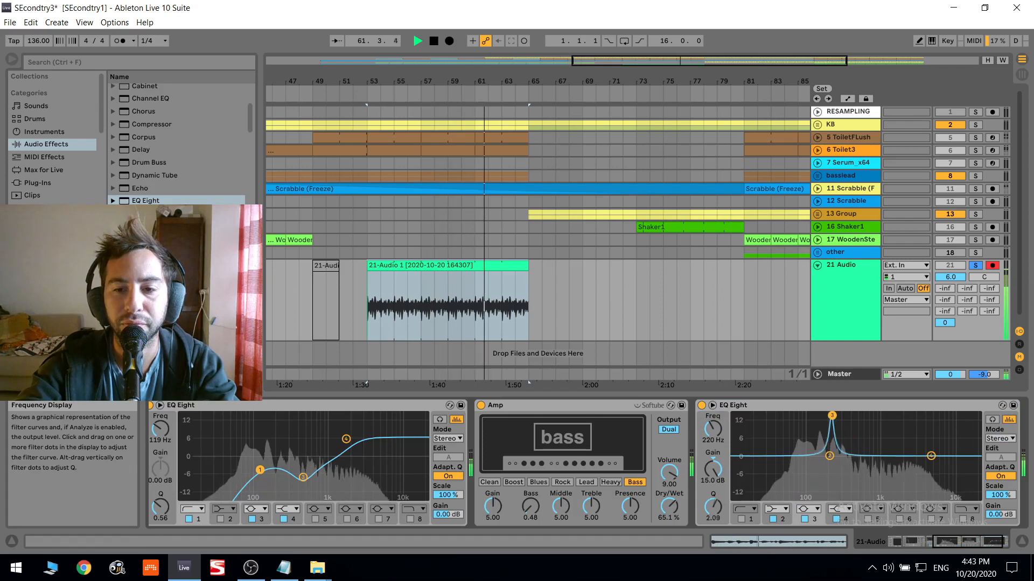
pyautogui.moveTo(713, 469); pyautogui.dragTo(713, 480)
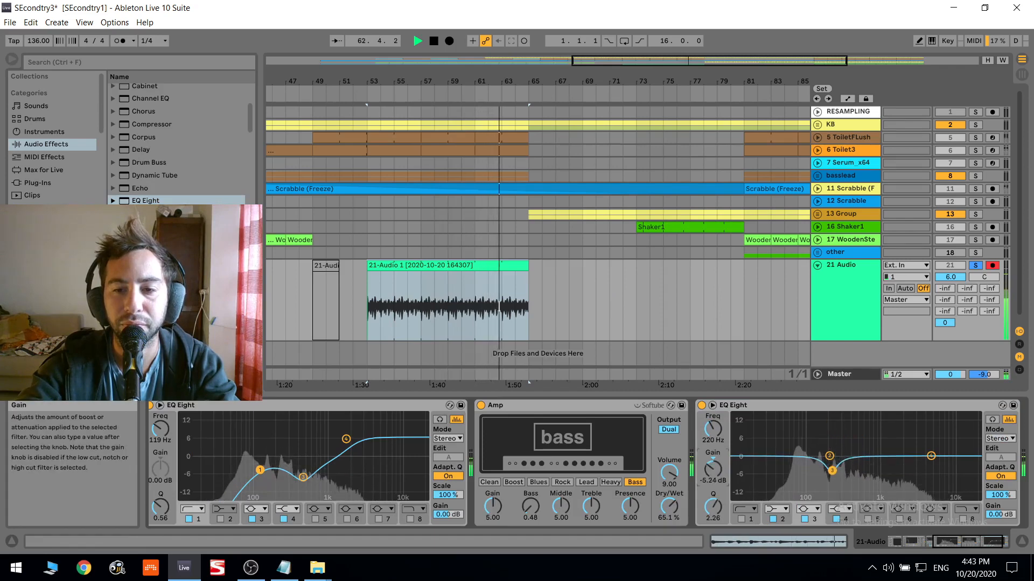
pyautogui.moveTo(831, 430); pyautogui.dragTo(804, 468)
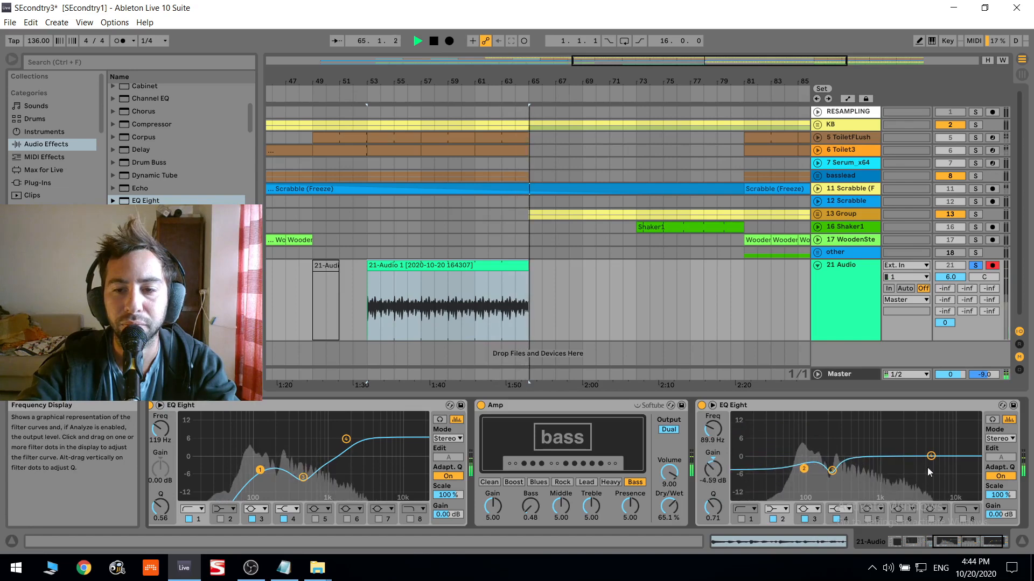
# - Add Drum Buss at the end of the chain, with Amp's Dry/Wet at 100% and the track volume reset to 0
pyautogui.moveTo(670, 505); pyautogui.dragTo(671, 485)
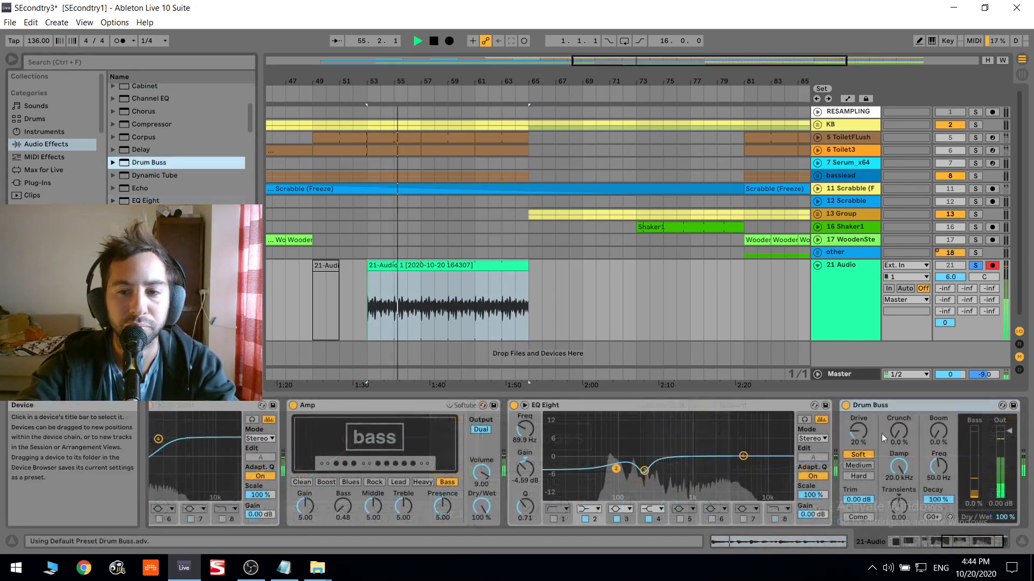
pyautogui.doubleClick(958, 278)
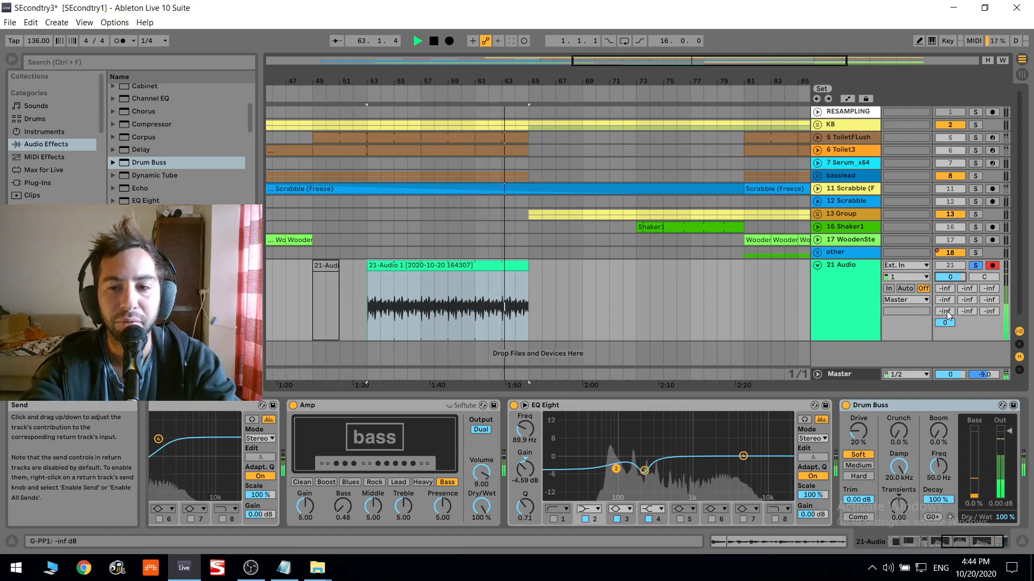
pyautogui.press('space')
pyautogui.press('space')
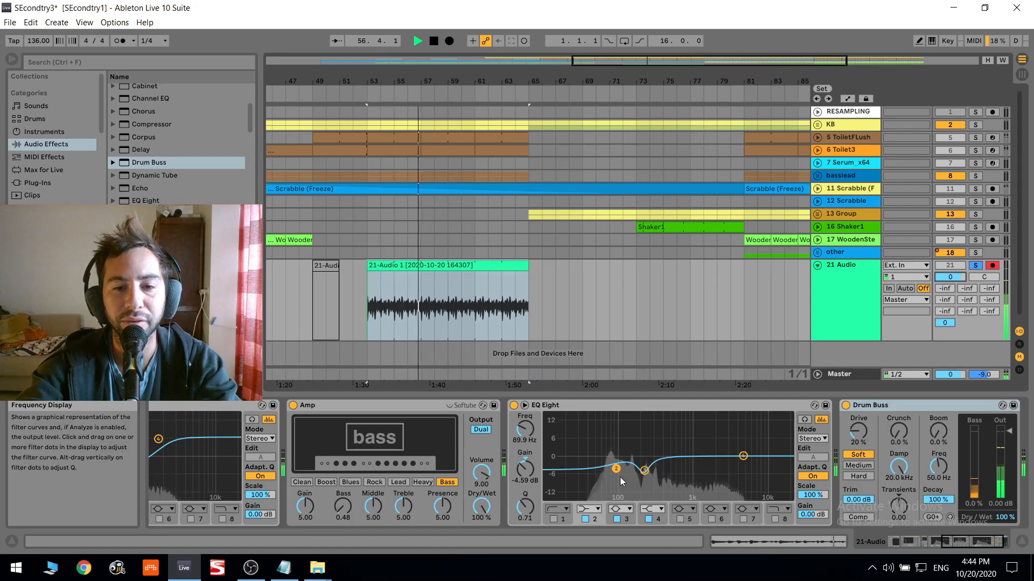
# - Check the second EQ Eight's enlarged spectrum and insert a Phaser between the Amp and that EQ
pyautogui.doubleClick(612, 442)
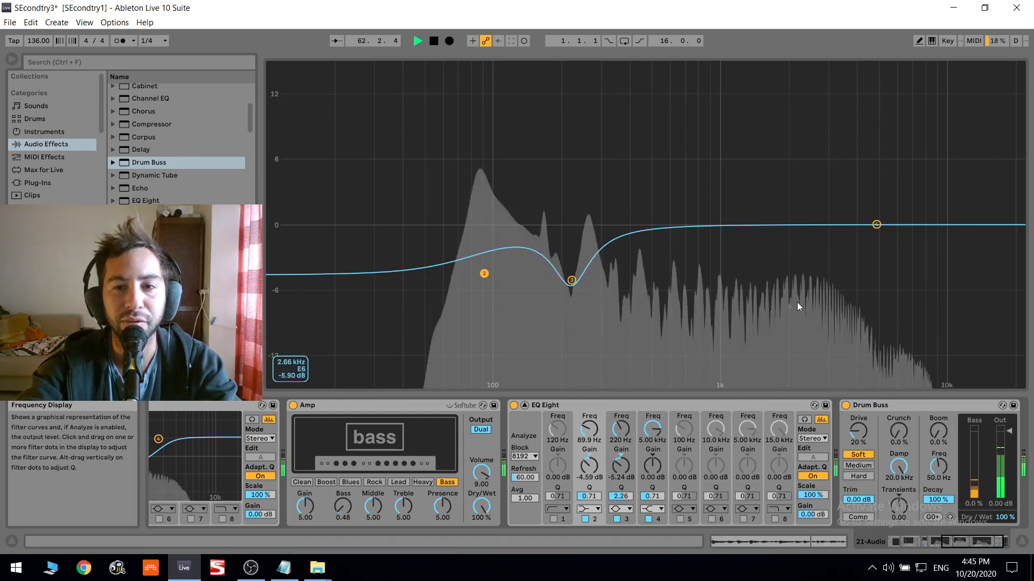
pyautogui.press('Escape')
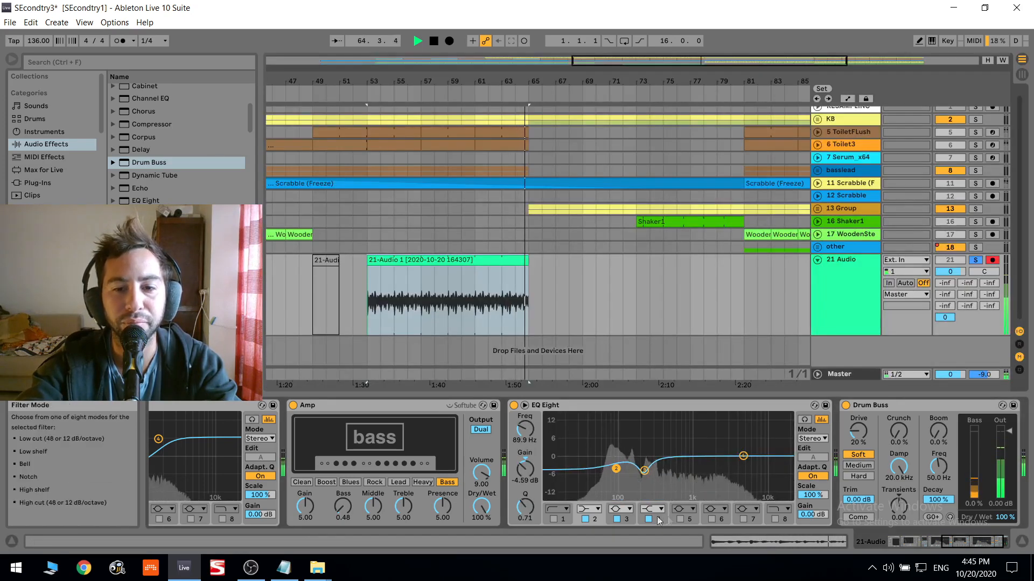
pyautogui.scroll(-3, 59, 131)
pyautogui.scroll(-3, 160, 171)
pyautogui.scroll(-4, 160, 171)
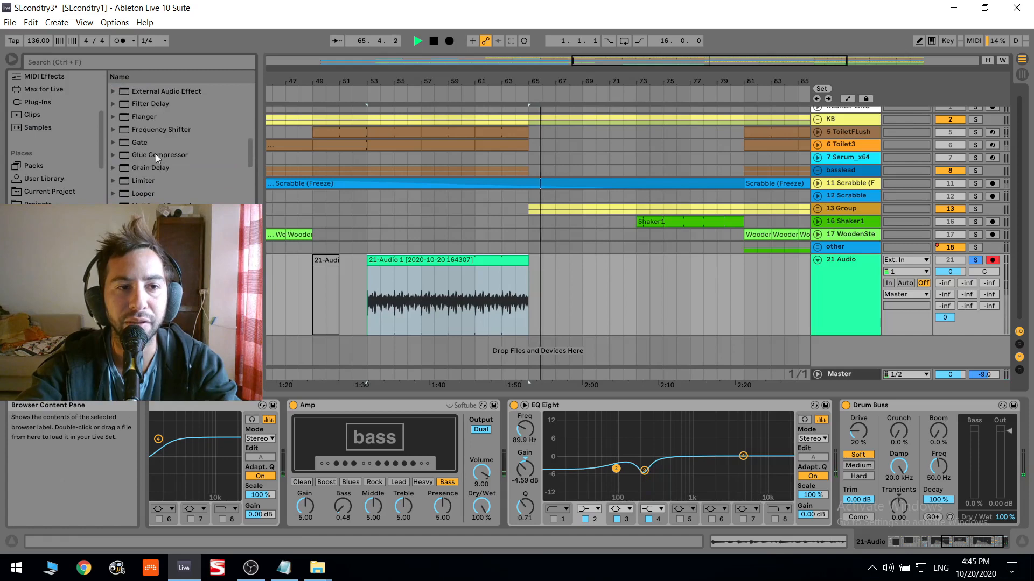
pyautogui.moveTo(155, 164); pyautogui.dragTo(833, 431)
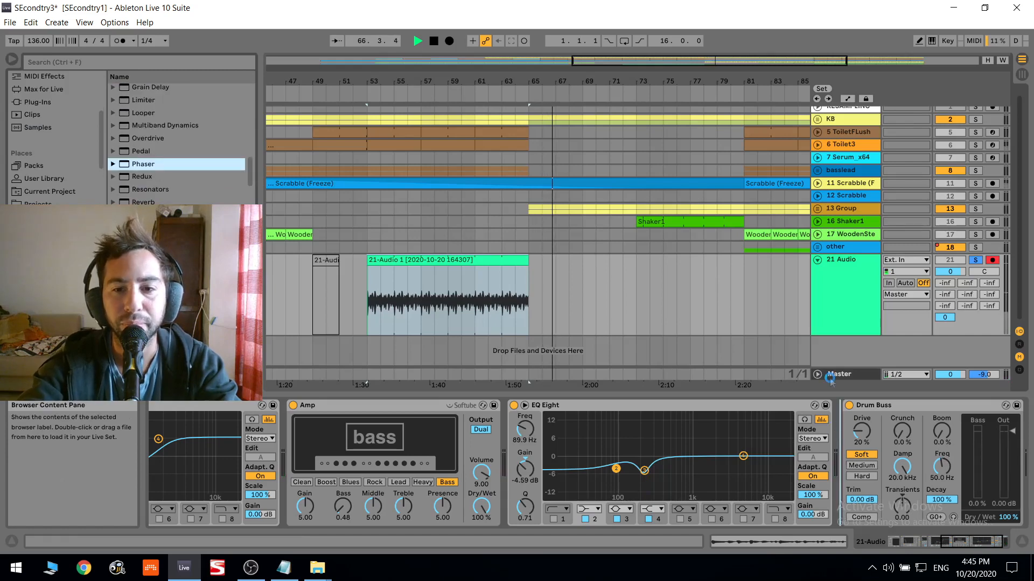
pyautogui.moveTo(830, 379); pyautogui.dragTo(840, 426)
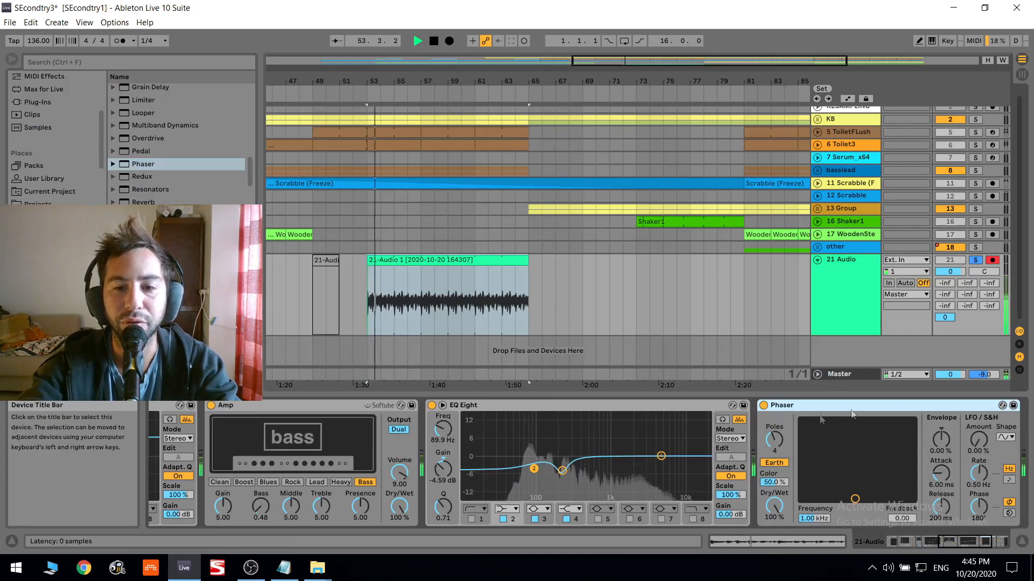
pyautogui.moveTo(407, 438); pyautogui.dragTo(407, 438)
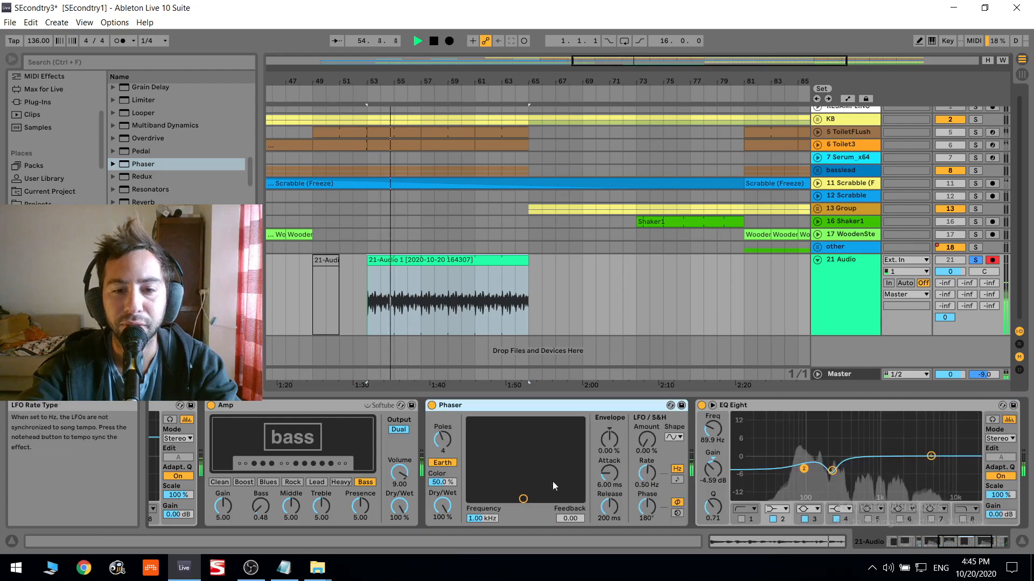
# - Set the Phaser's frequency to 4.79 kHz and LFO amount to about 62%, and collapse the Phaser and second EQ Eight
pyautogui.moveTo(482, 518); pyautogui.dragTo(483, 492)
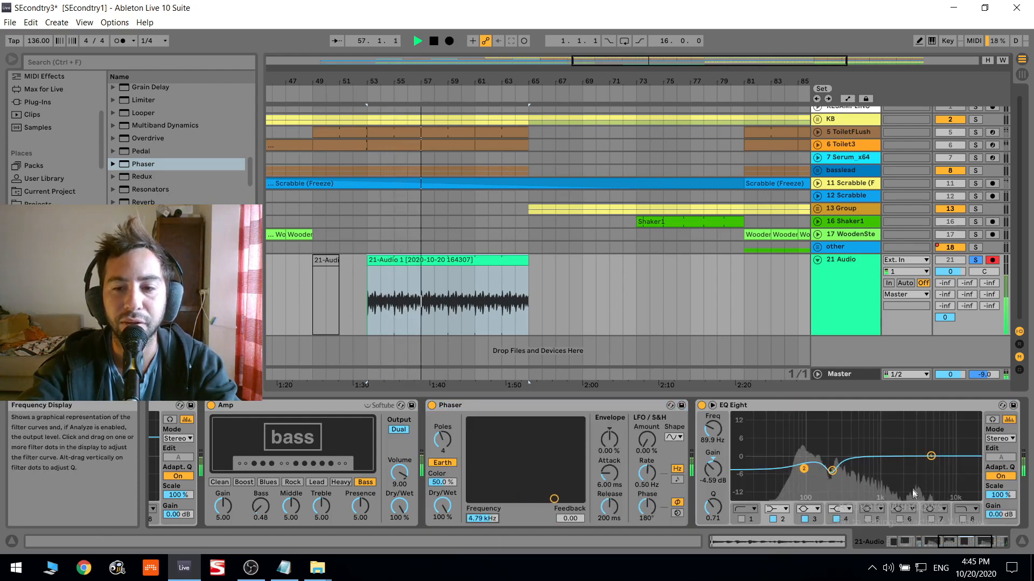
pyautogui.moveTo(649, 451); pyautogui.dragTo(649, 430)
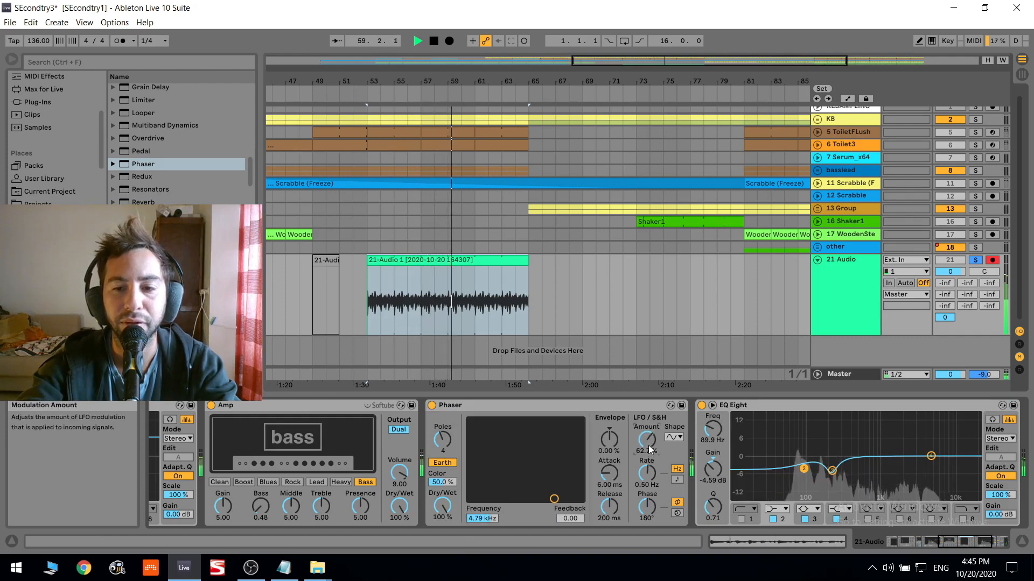
pyautogui.doubleClick(512, 406)
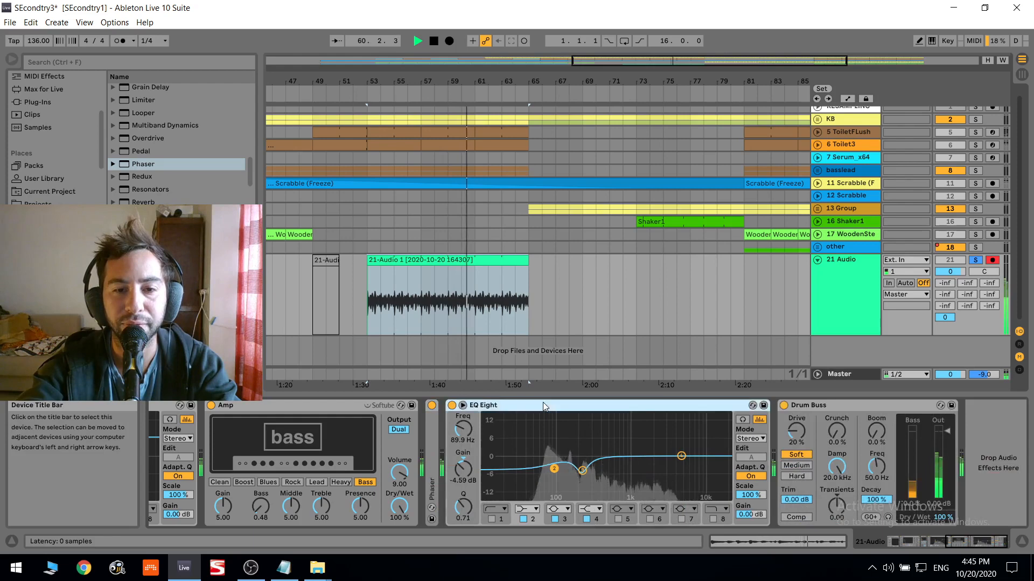
pyautogui.doubleClick(512, 406)
# - Set Drum Buss's Transients to 0.75 and Crunch to 40%, and restart playback
pyautogui.click(975, 259)
pyautogui.click(975, 260)
pyautogui.moveTo(525, 506); pyautogui.dragTo(525, 488)
pyautogui.moveTo(525, 431); pyautogui.dragTo(525, 408)
pyautogui.moveTo(977, 537); pyautogui.dragTo(960, 537)
pyautogui.press('space')
pyautogui.press('space')
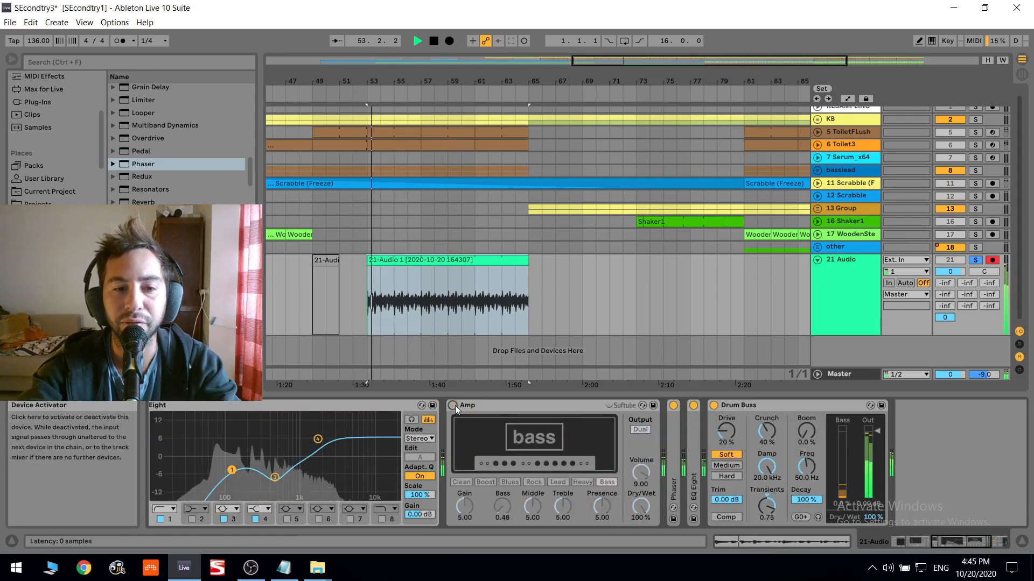
# - Switch off band 4 of the first EQ Eight and audition other Amp types, including Clean and Lead, before returning to Bass
pyautogui.click(255, 519)
pyautogui.click(457, 483)
pyautogui.click(522, 482)
pyautogui.click(557, 482)
pyautogui.click(603, 483)
pyautogui.click(561, 483)
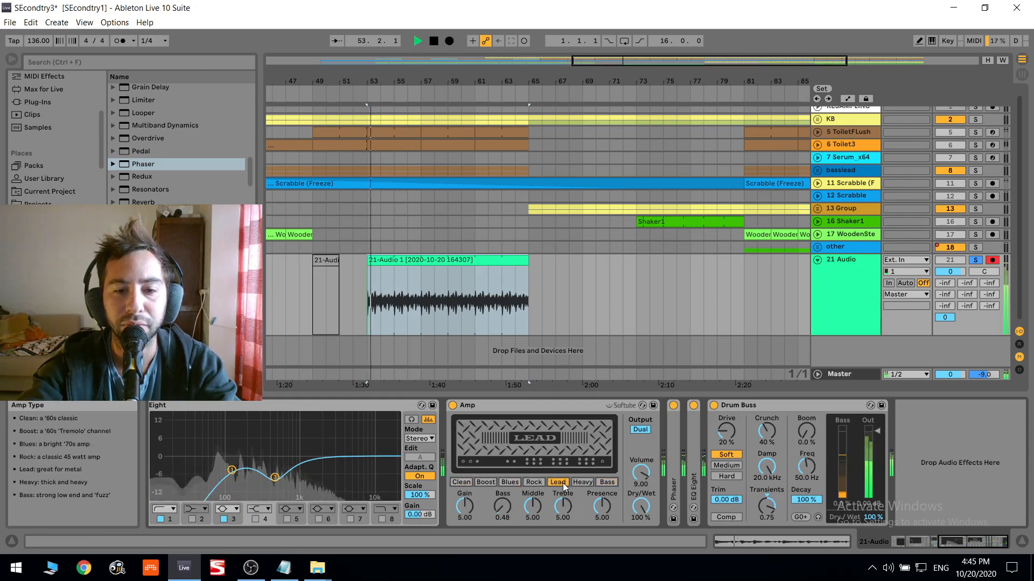
pyautogui.click(602, 483)
pyautogui.press('space')
# - Search the plug-ins for "tra" and add kHs Transient Shaper after Drum Buss
pyautogui.press('space')
pyautogui.click(131, 62)
pyautogui.write('tra')
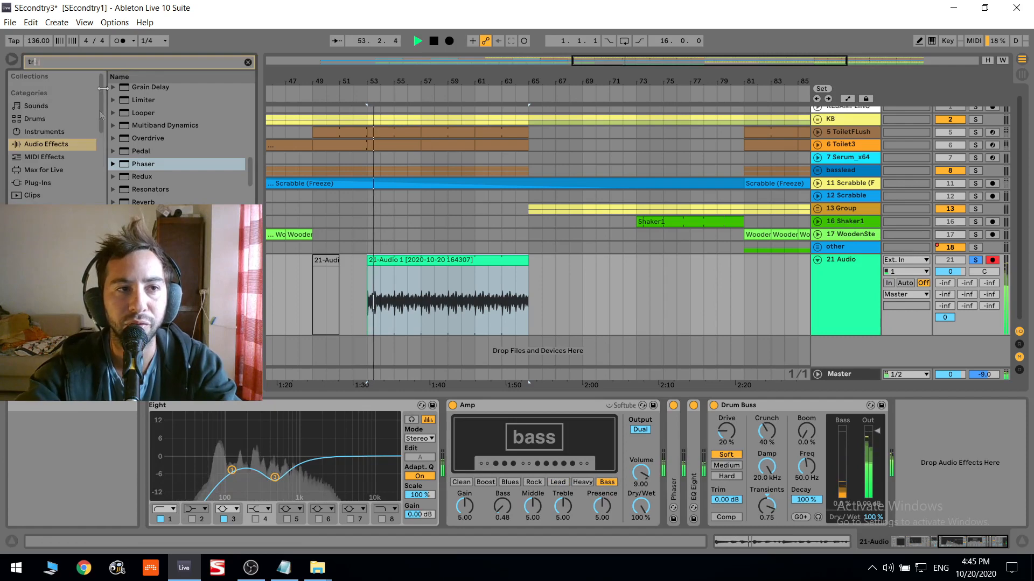
pyautogui.click(51, 181)
pyautogui.scroll(-1, 164, 172)
pyautogui.moveTo(165, 179); pyautogui.dragTo(876, 468)
pyautogui.press('space')
pyautogui.press('space')
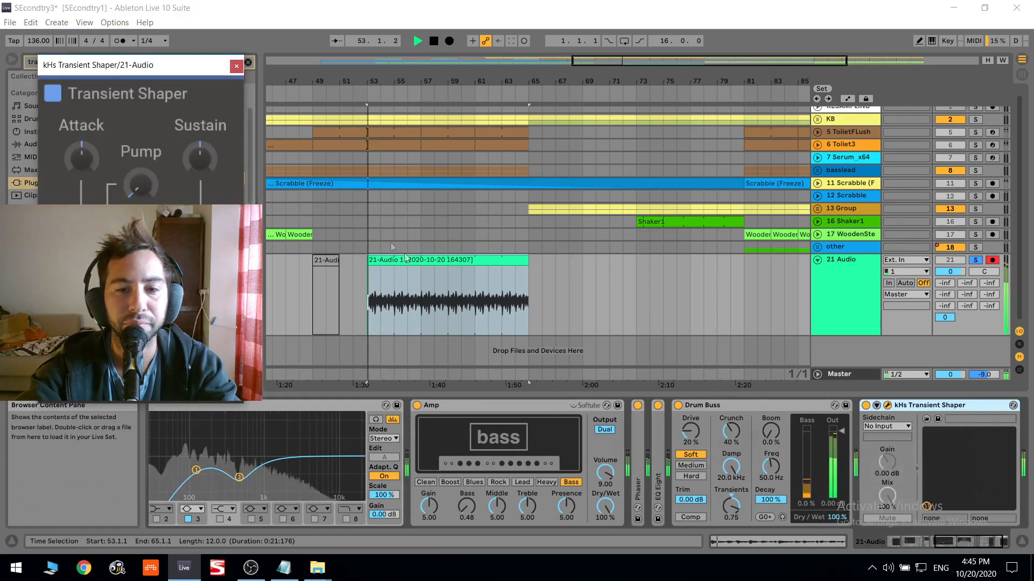
# - Set the audio track's volume to 6.0 and bypass its Auto Filter and Overdrive
pyautogui.moveTo(960, 275); pyautogui.dragTo(960, 259)
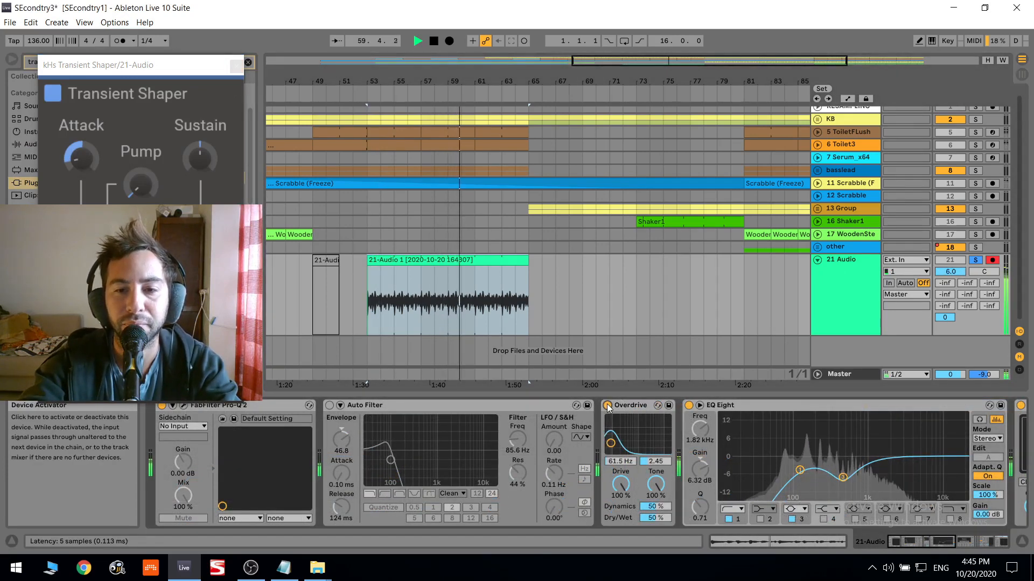
pyautogui.click(477, 257)
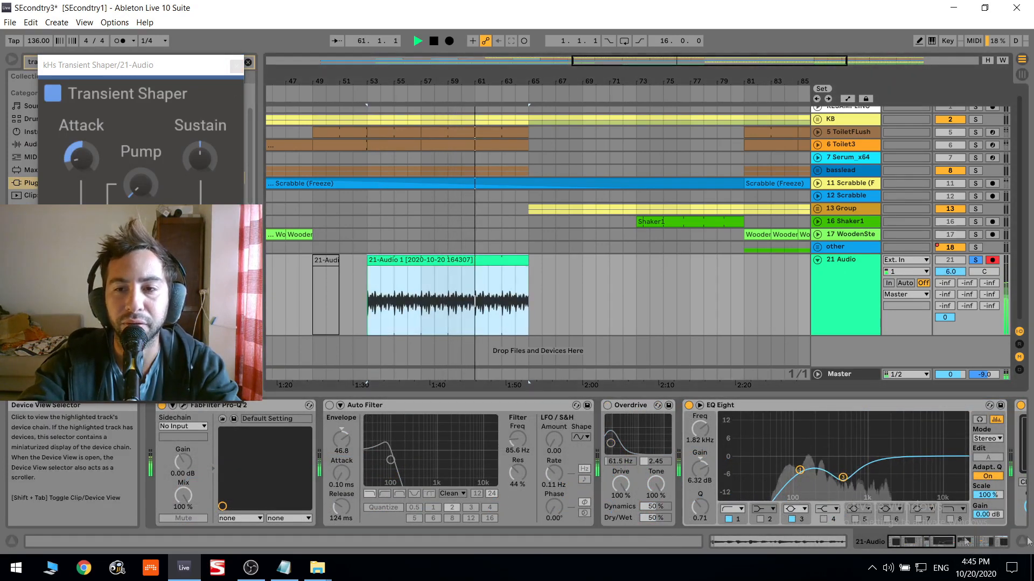
# - Turn on Drum Buss's compression and boost band 4 of the second EQ Eight by 8.55 dB at 3.83 kHz
pyautogui.click(1001, 541)
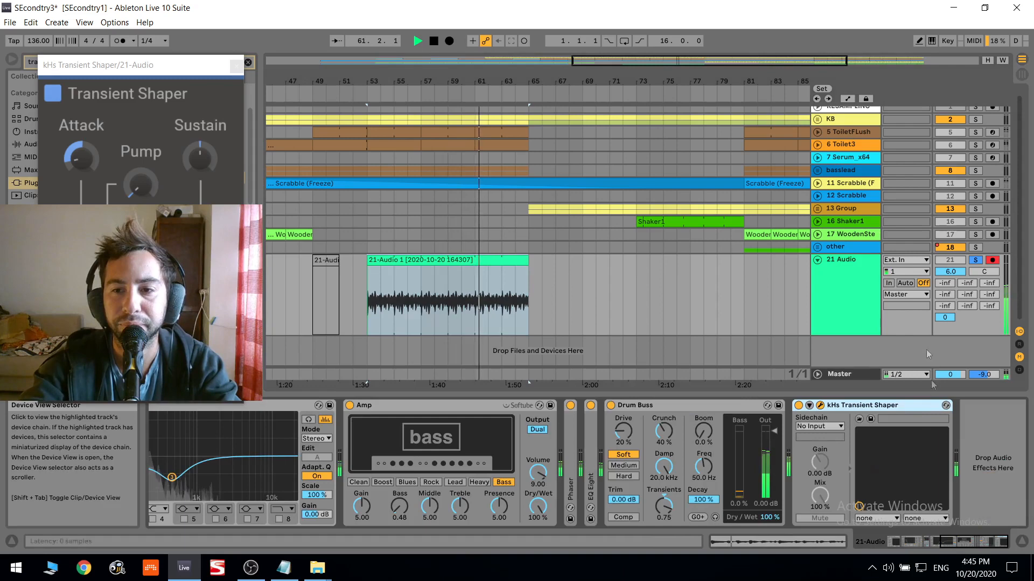
pyautogui.click(625, 517)
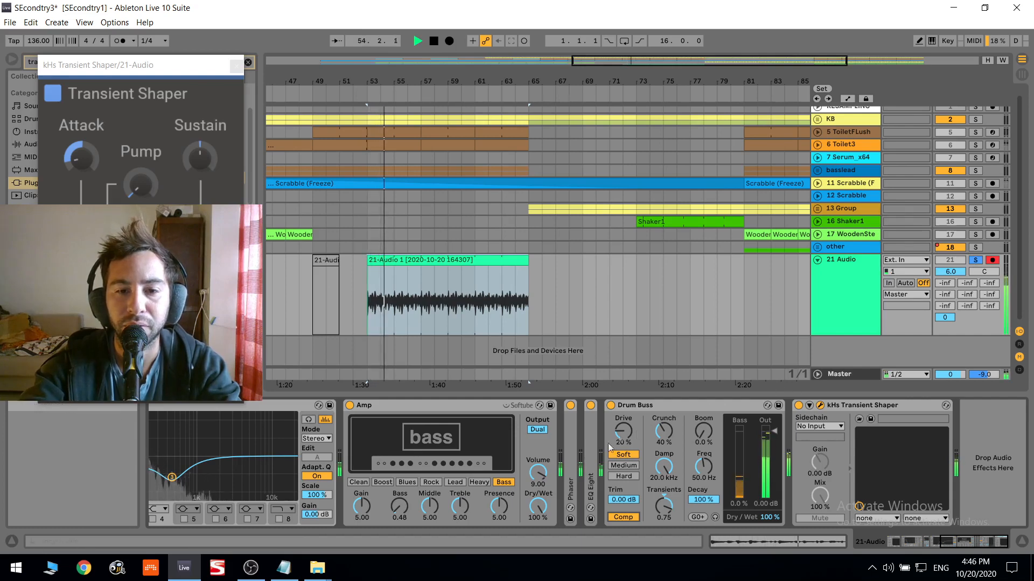
pyautogui.doubleClick(583, 467)
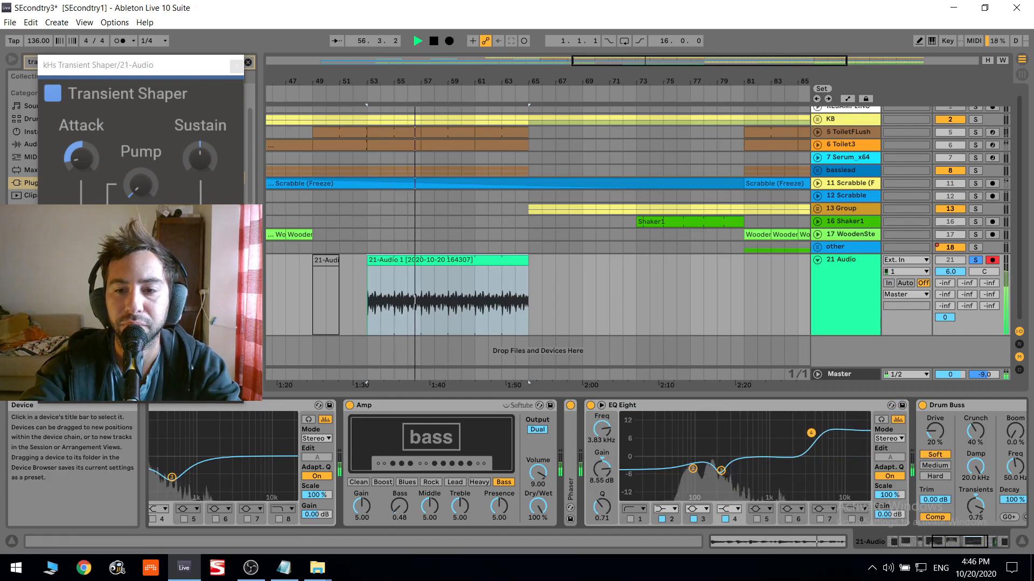
# - Take the 21 Audio track out of solo and close the Transient Shaper window
pyautogui.click(975, 260)
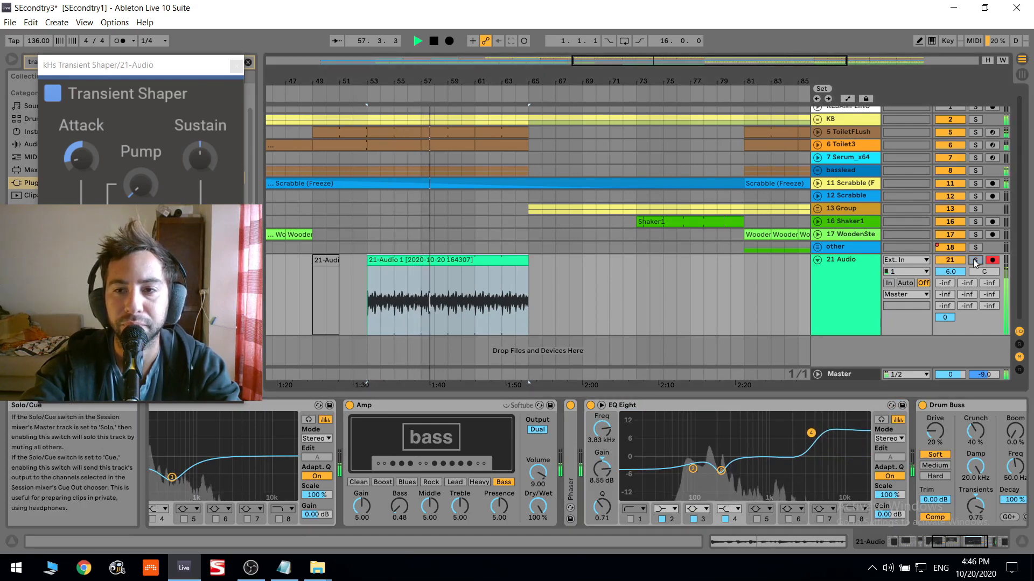
pyautogui.click(247, 62)
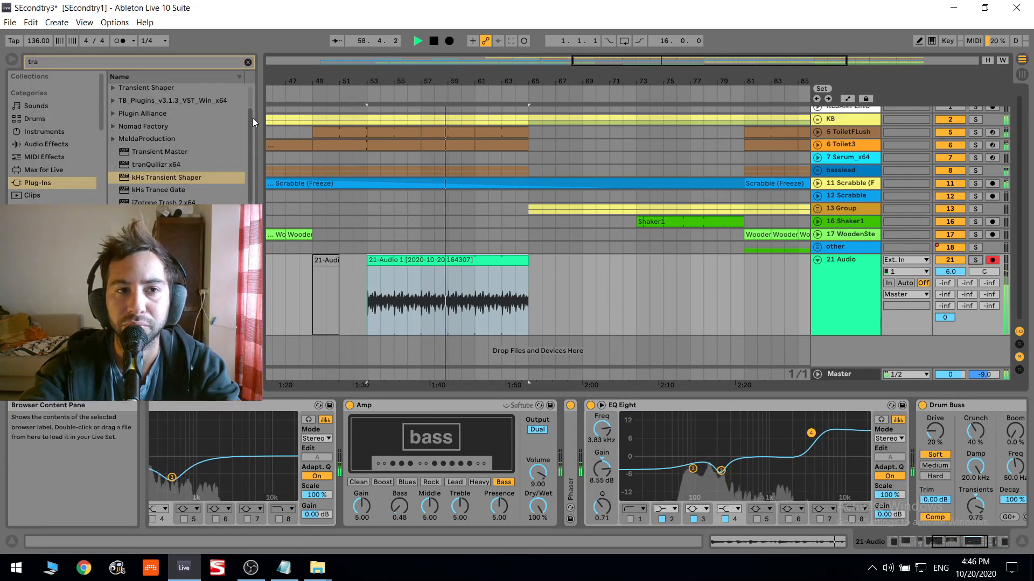
# - Solo the 21 Audio track, play it back and lower band 4 of the second EQ Eight to 6.07 dB at 3.75 kHz
pyautogui.click(43, 144)
pyautogui.click(976, 260)
pyautogui.press('space')
pyautogui.press('space')
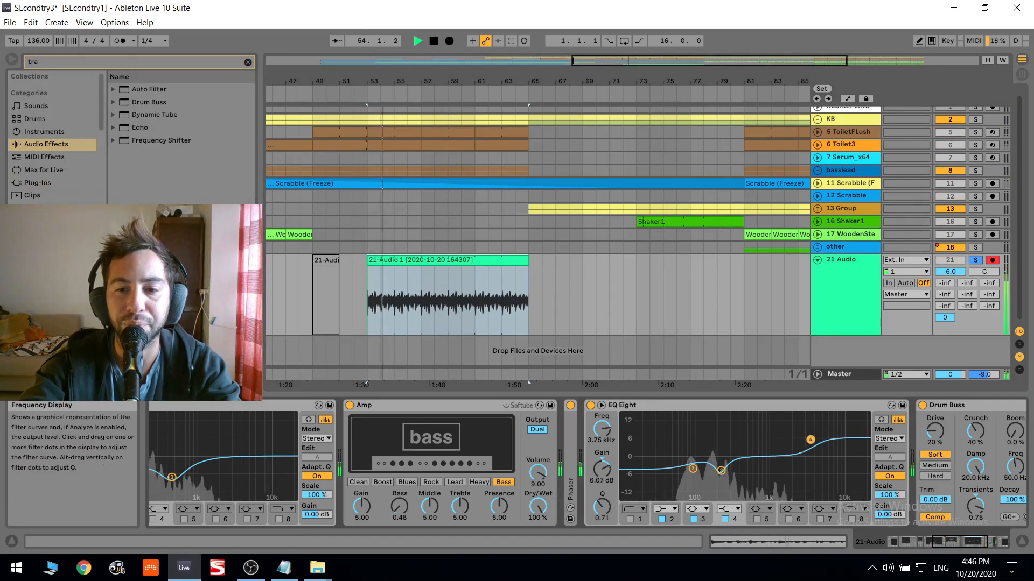
pyautogui.press('space')
# - Clear the browser search and add a Vocoder from the audio effects after kHs Transient Shaper
pyautogui.click(248, 63)
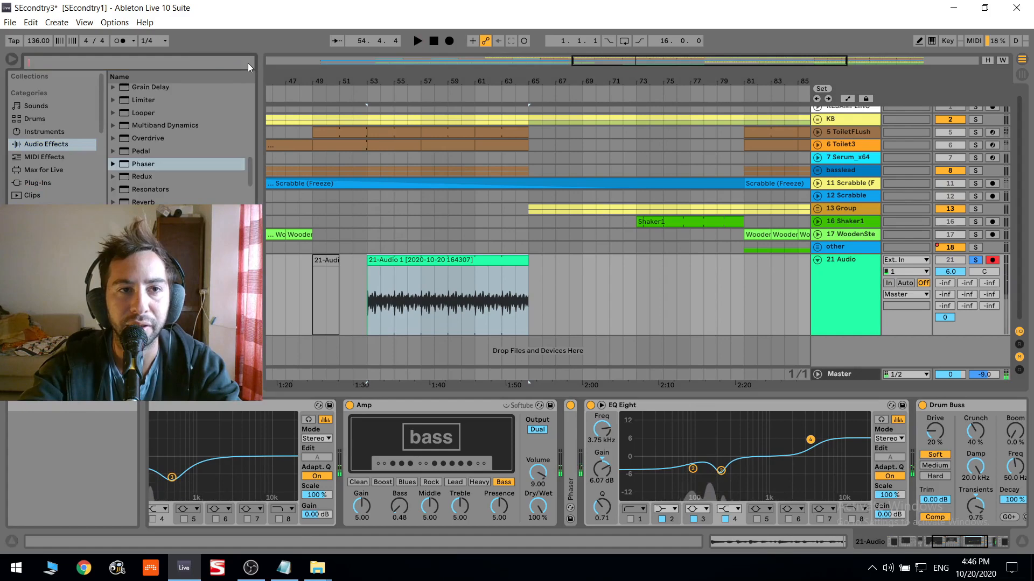
pyautogui.scroll(-2, 196, 192)
pyautogui.click(156, 202)
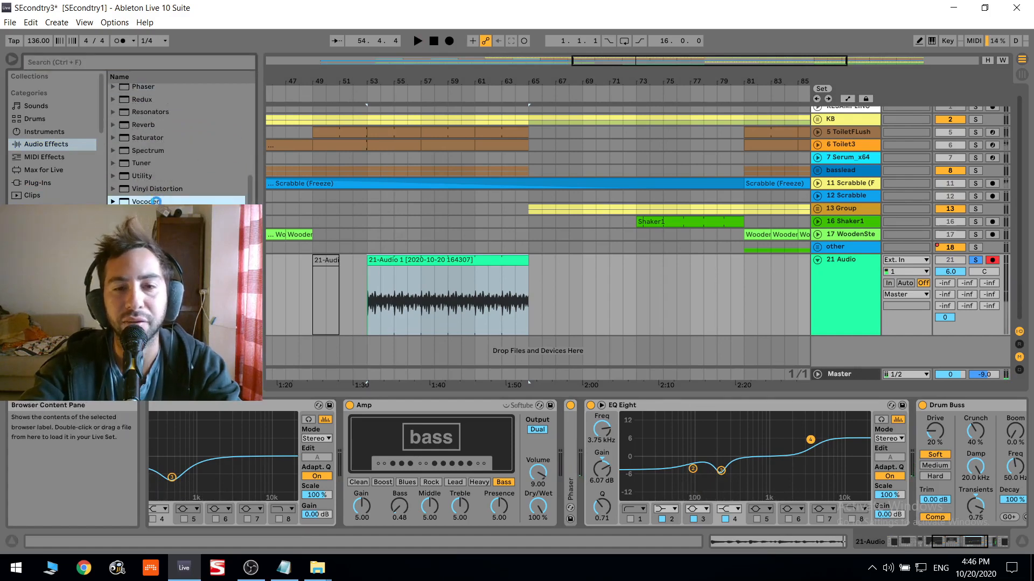
pyautogui.doubleClick(156, 202)
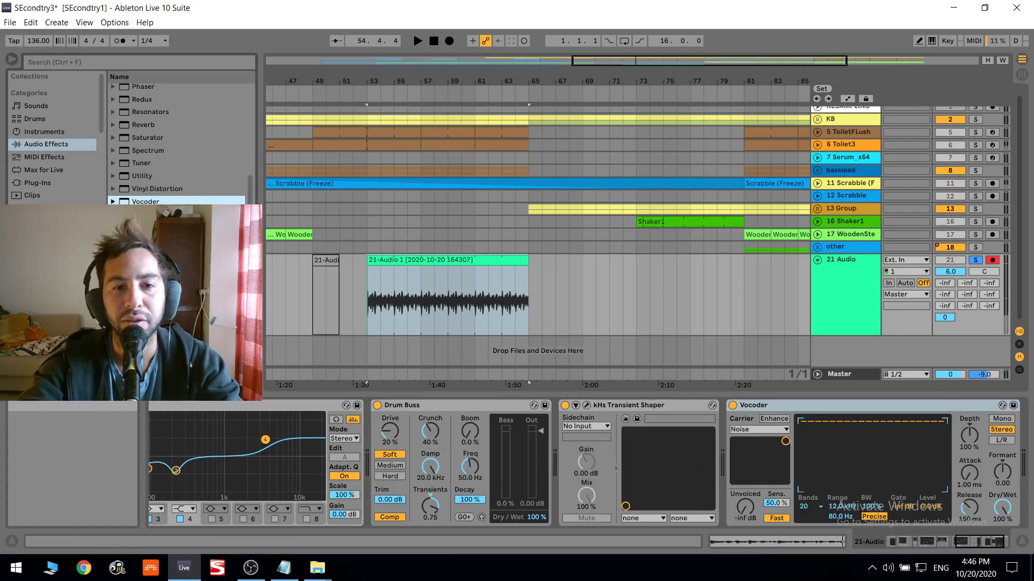
# - Audition the Vocoder at 31.5 % dry/wet, turn the device off and stop playback
pyautogui.press('space')
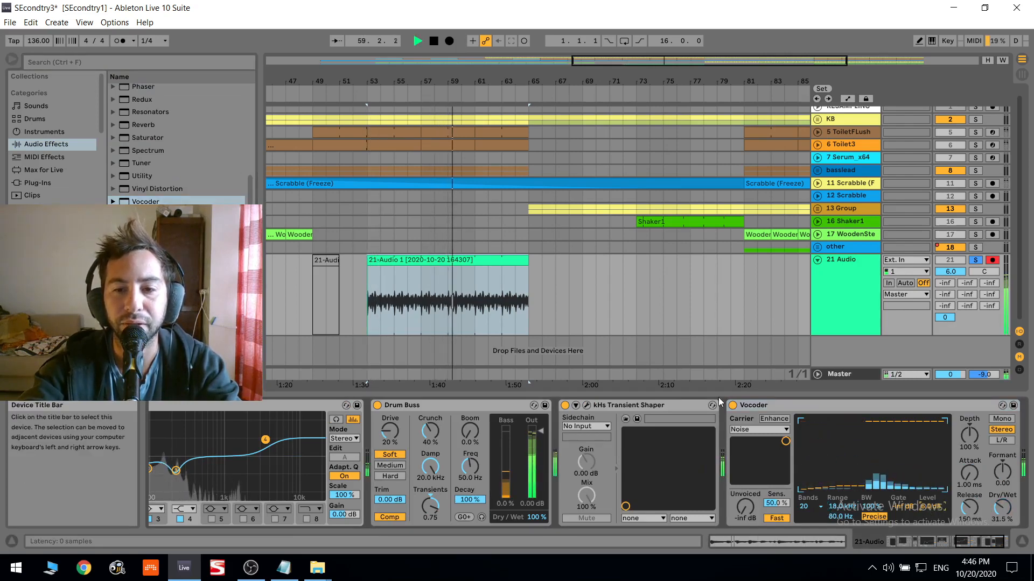
pyautogui.click(733, 405)
pyautogui.press('space')
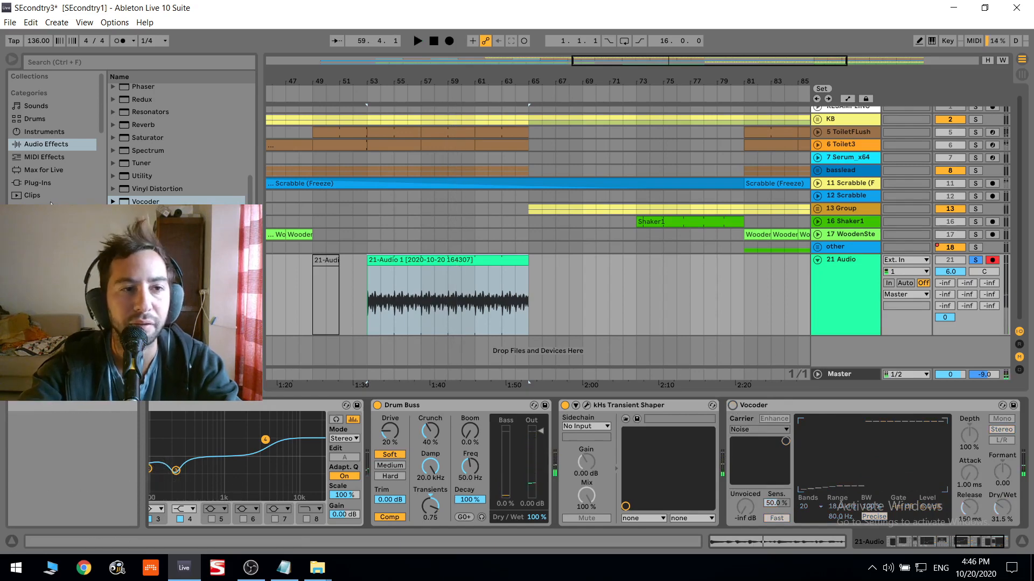
# - Find shaker2.wav in the Music folder and place it on a new audio track at bar 53
pyautogui.scroll(-3, 50, 203)
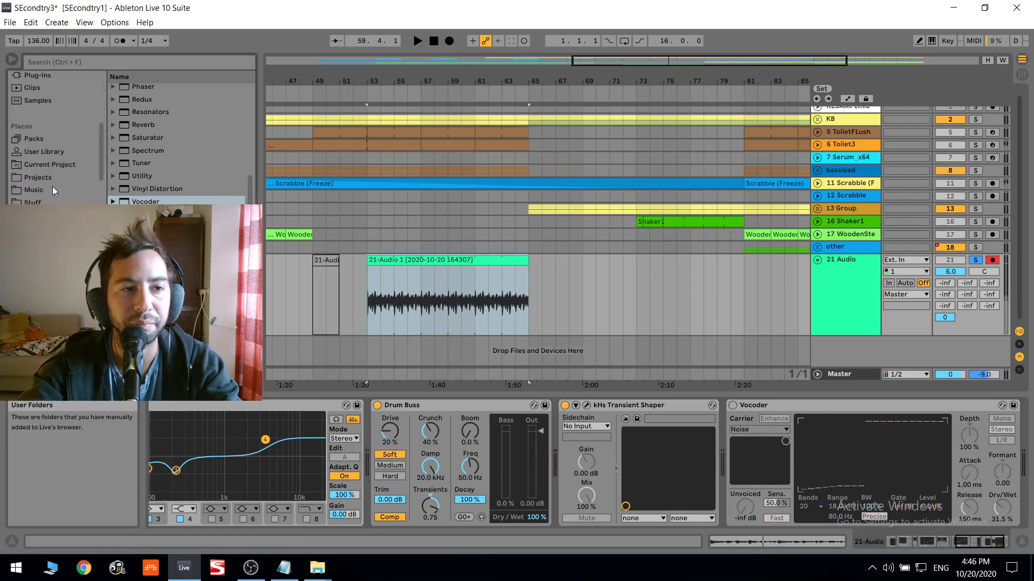
pyautogui.click(52, 189)
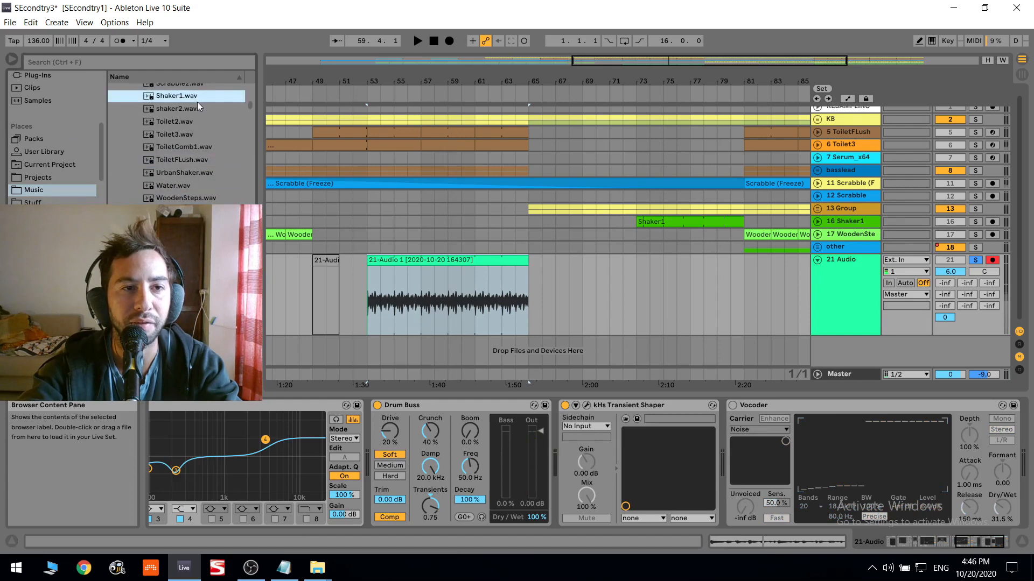
pyautogui.scroll(1, 183, 109)
pyautogui.click(177, 123)
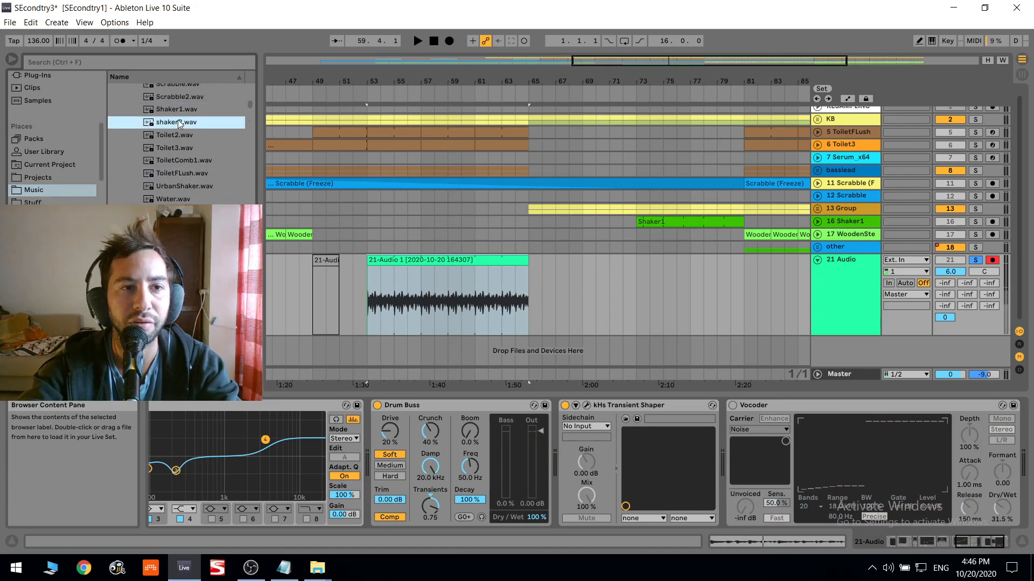
pyautogui.moveTo(177, 120); pyautogui.dragTo(371, 354)
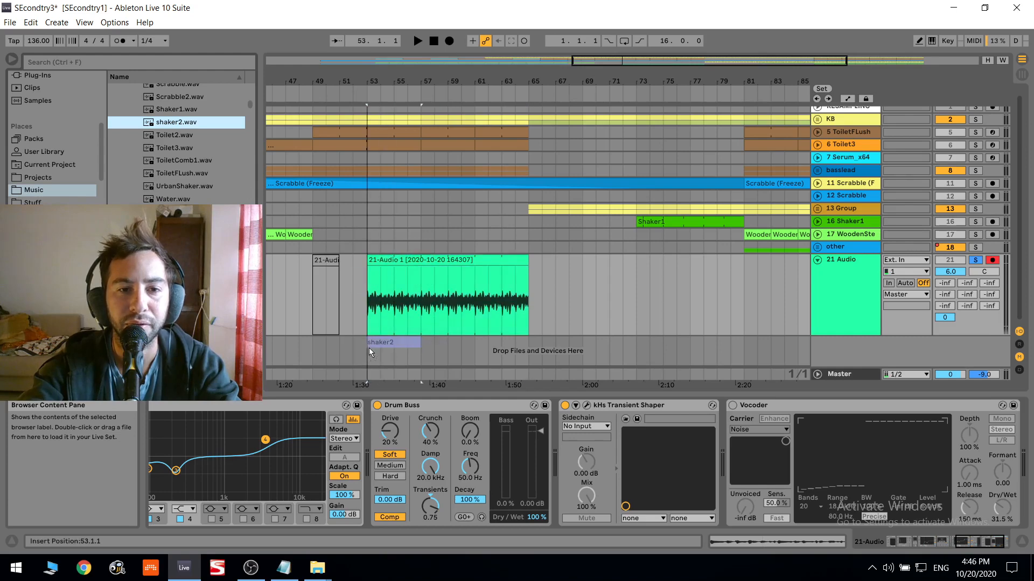
# - Play the shaker2 clip, extend it to bar 65 and open its sample view
pyautogui.press('space')
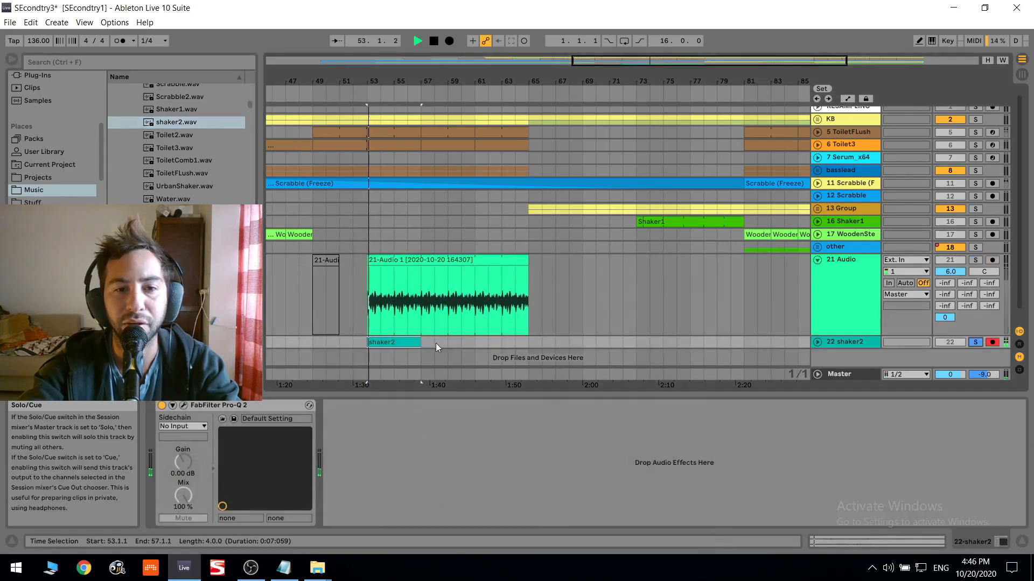
pyautogui.moveTo(418, 344); pyautogui.dragTo(528, 337)
pyautogui.doubleClick(520, 338)
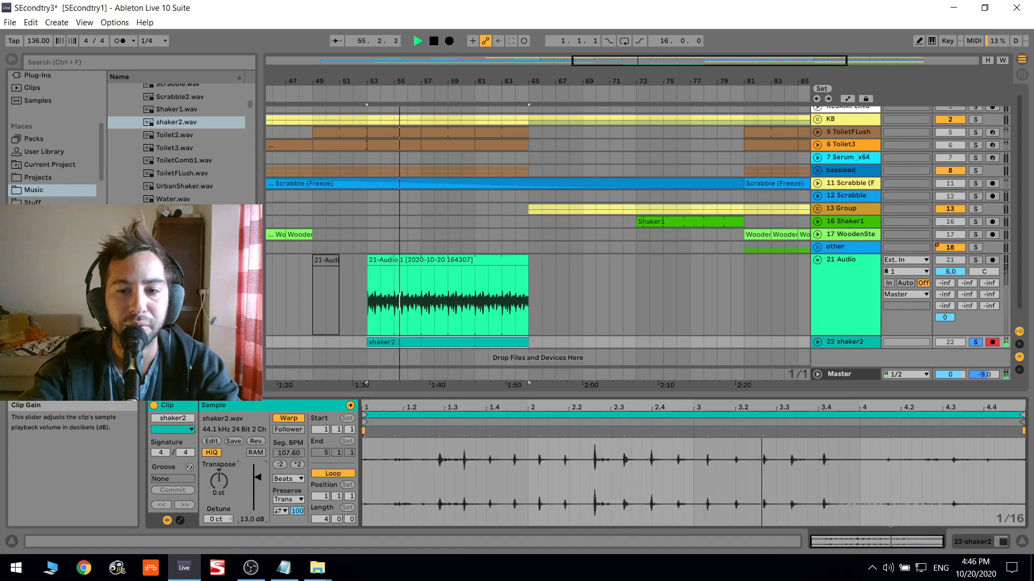
pyautogui.press('space')
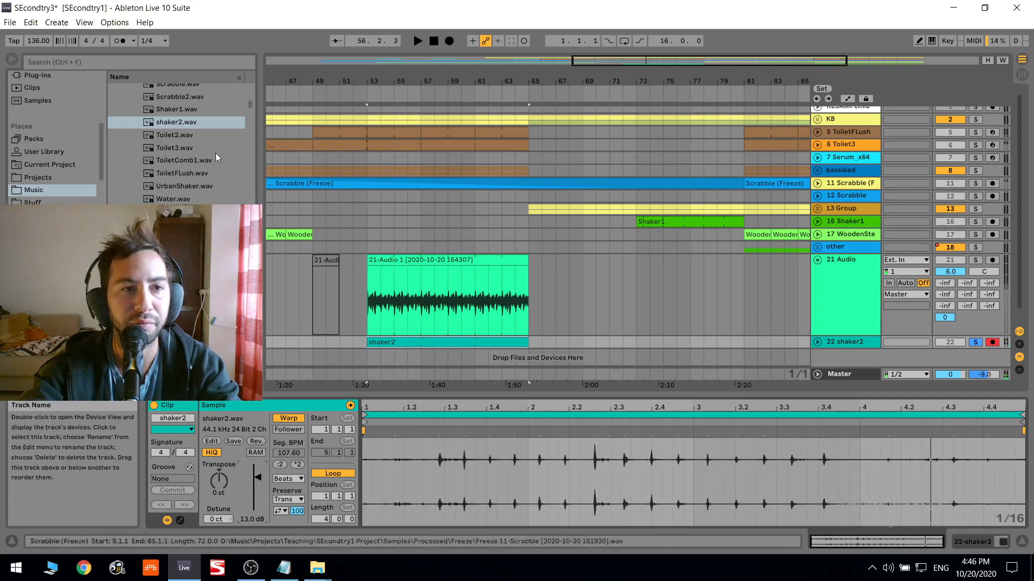
# - Place ToiletComb1.wav over the shaker2 clip at bar 53 and play it back
pyautogui.click(193, 112)
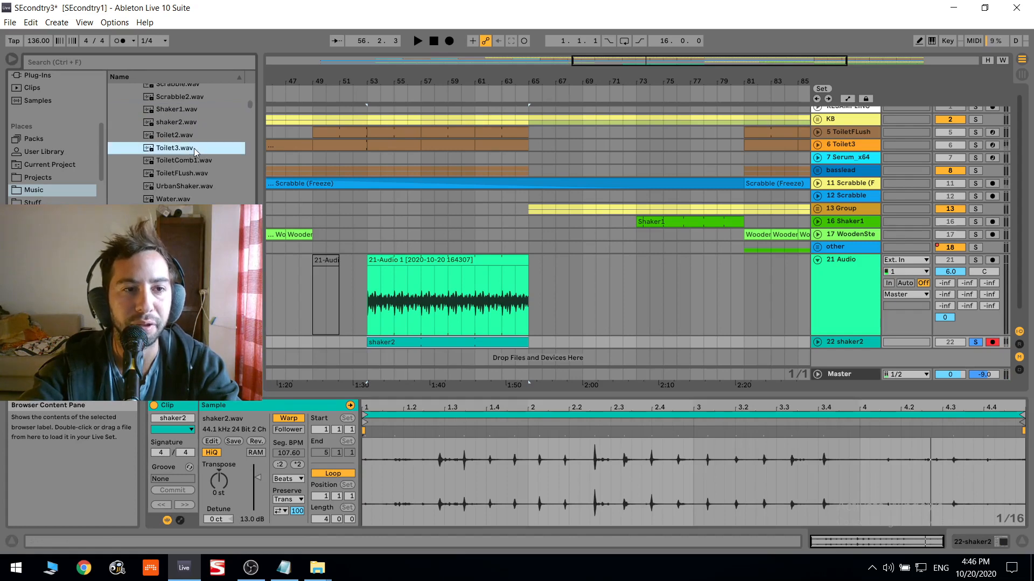
pyautogui.moveTo(192, 163)
pyautogui.mouseDown()
pyautogui.moveTo(291, 240)
pyautogui.moveTo(384, 346)
pyautogui.moveTo(375, 345)
pyautogui.mouseUp()
pyautogui.press('space')
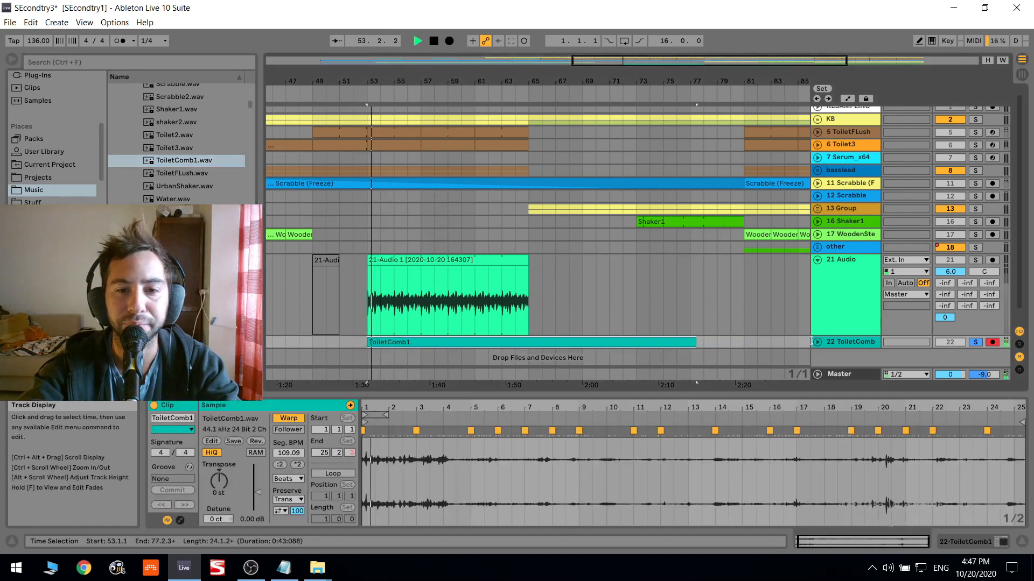
# - Loop the first two bars of the ToiletComb1 clip's sample across the clip and stop playback
pyautogui.moveTo(417, 459); pyautogui.dragTo(361, 470)
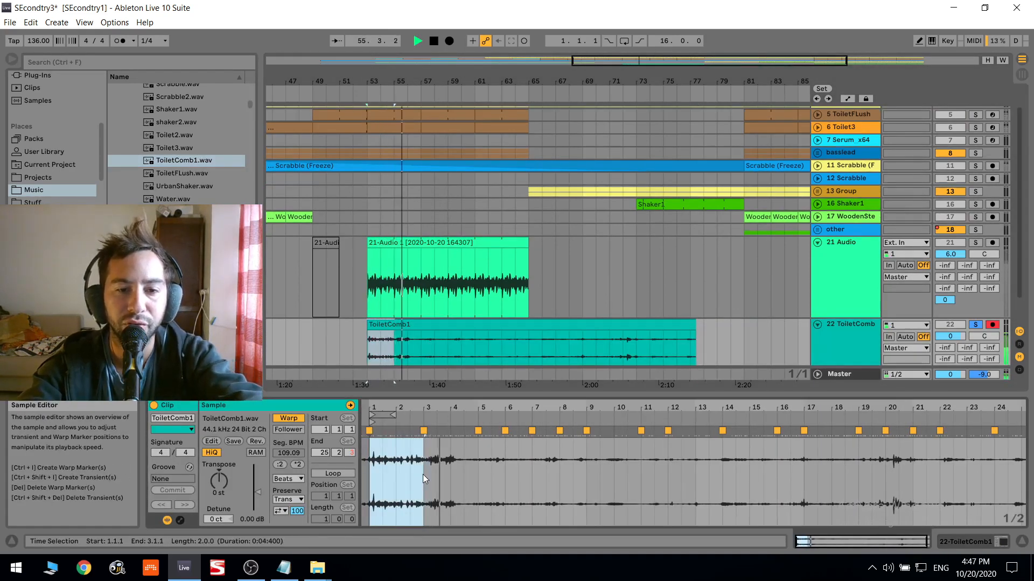
pyautogui.hotkey('ctrl', 'l')
pyautogui.click(856, 276)
pyautogui.press('space')
# - Add a Gate from the audio effects to the 22 ToiletComb1 track after FabFilter Pro-Q 2
pyautogui.doubleClick(868, 281)
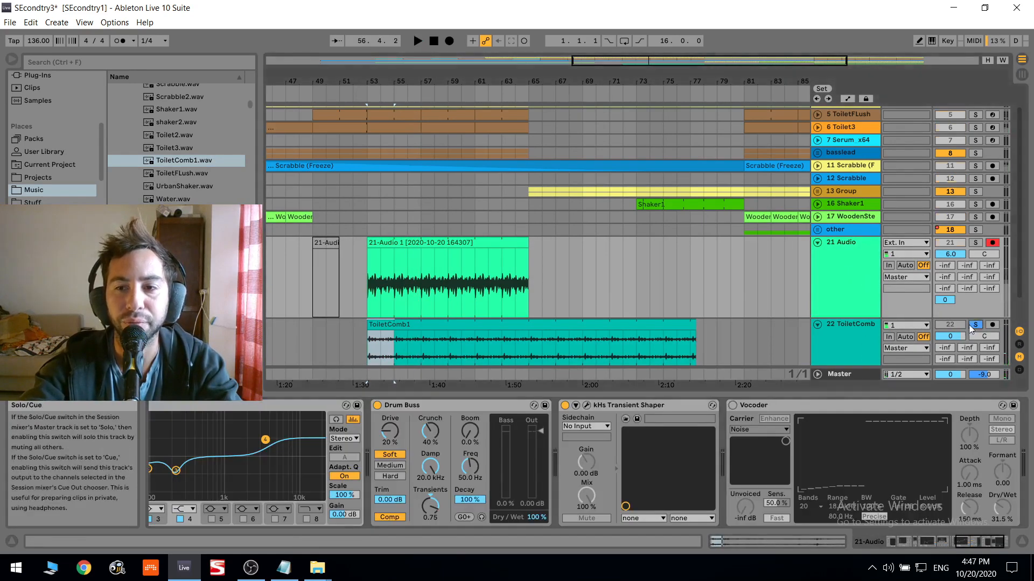
pyautogui.scroll(4, 41, 142)
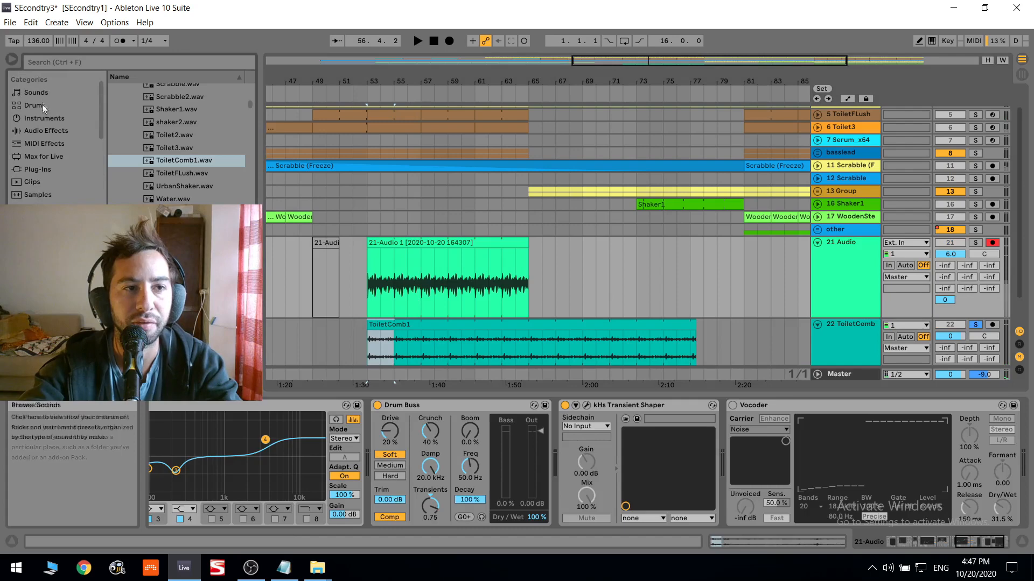
pyautogui.click(63, 136)
pyautogui.scroll(5, 134, 137)
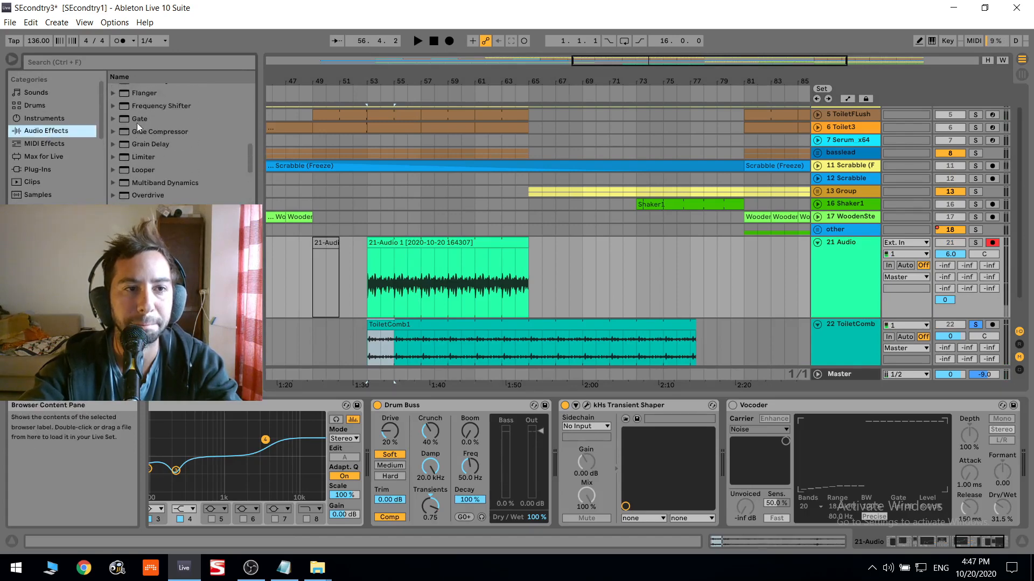
pyautogui.click(137, 122)
# - Set the Gate's threshold to -18.3 dB during playback and show its sidechain source choices
pyautogui.press('space')
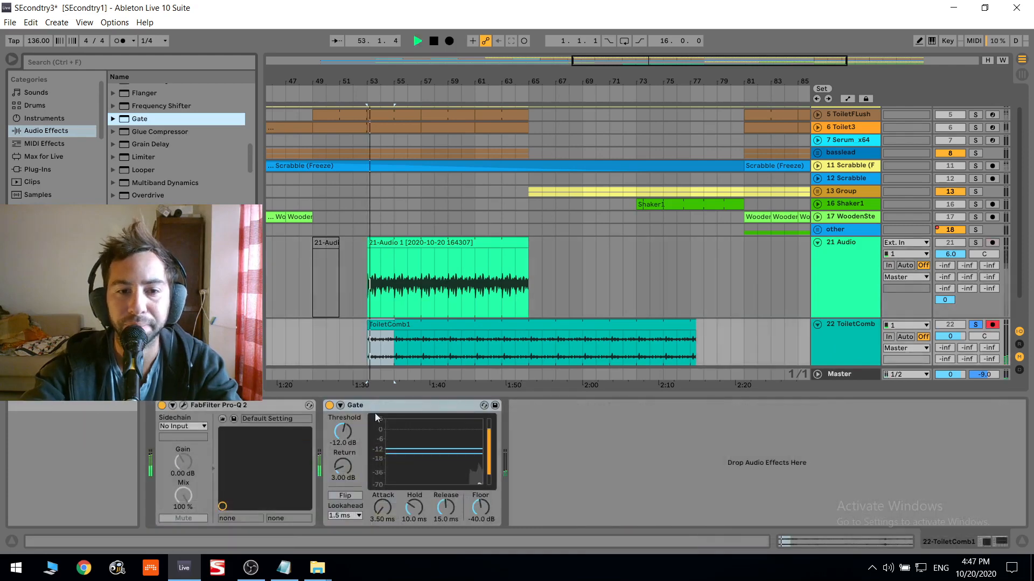
pyautogui.moveTo(335, 422); pyautogui.dragTo(335, 436)
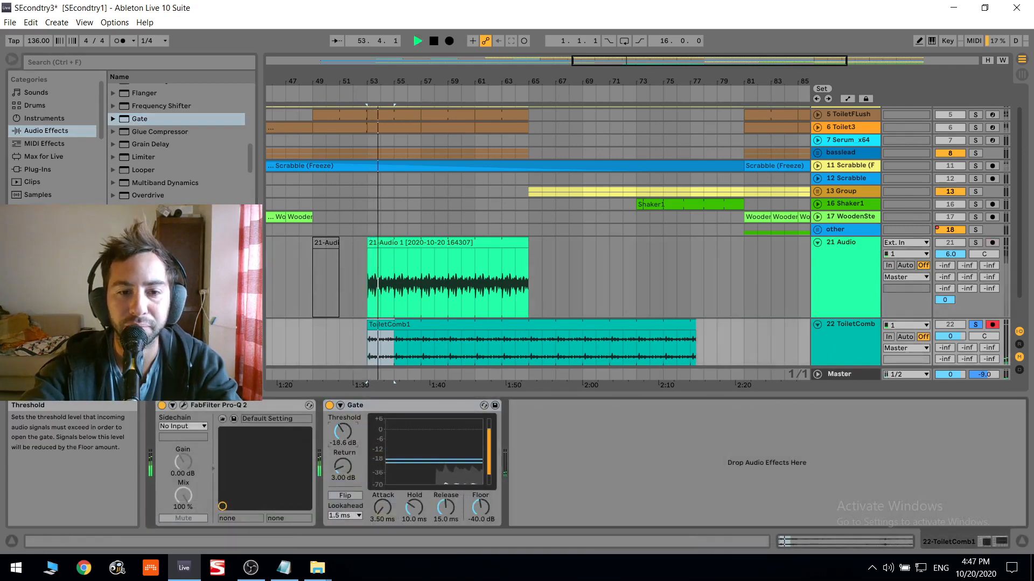
pyautogui.click(341, 405)
pyautogui.click(361, 441)
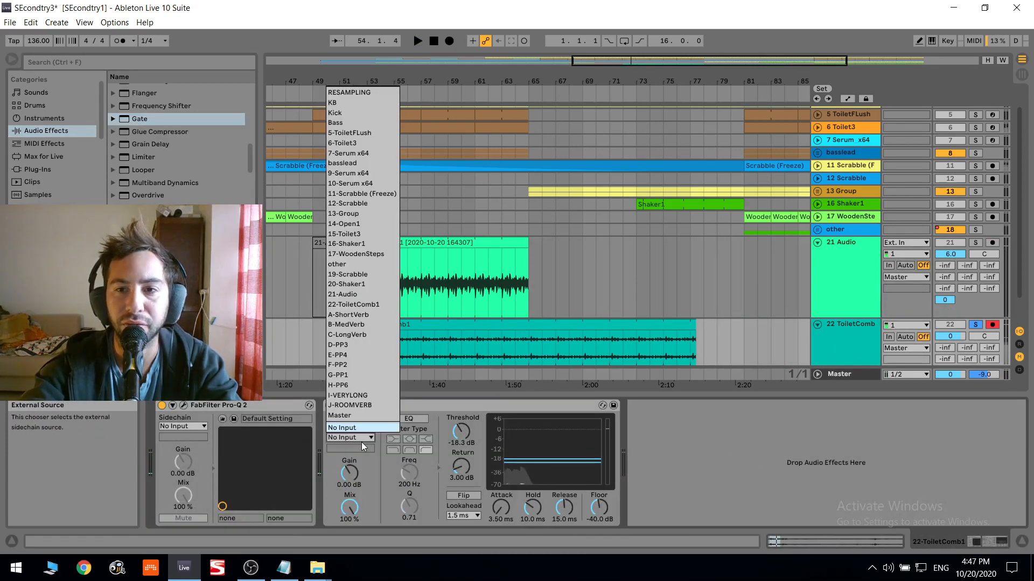
# - Rename the 21 Audio track as recordedvoice
pyautogui.click(862, 280)
pyautogui.click(860, 278)
pyautogui.hotkey('ctrl', 'r')
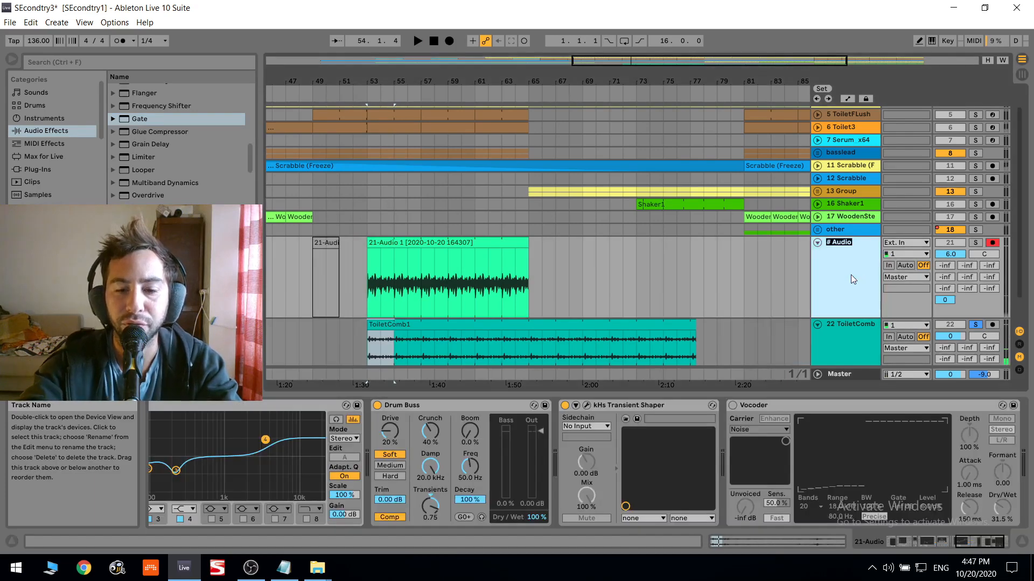
pyautogui.write('recordedvoice')
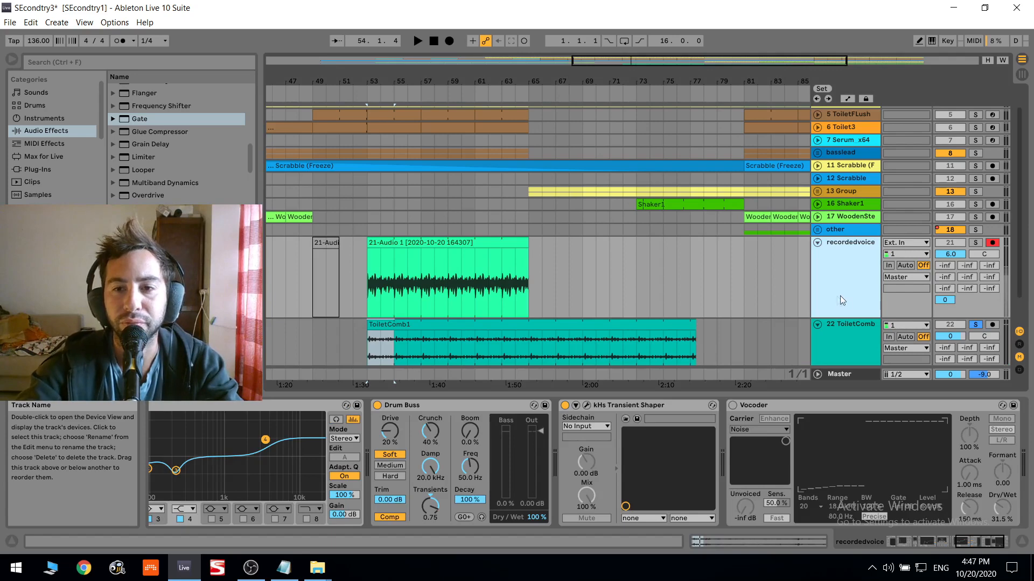
# - Set recordedvoice as the sidechain source of the Gate on the 22 ToiletComb1 track
pyautogui.click(469, 277)
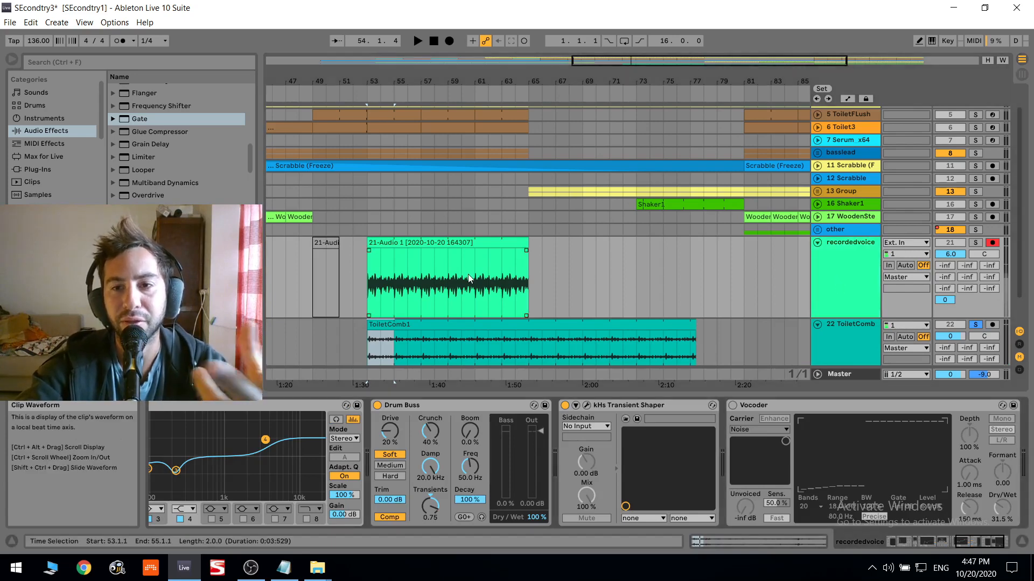
pyautogui.click(839, 347)
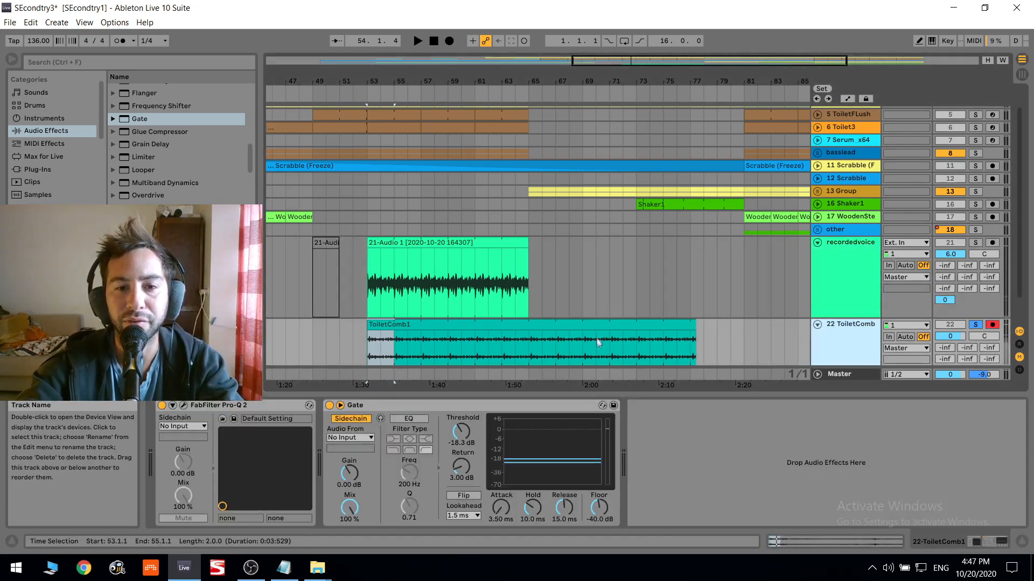
pyautogui.click(748, 360)
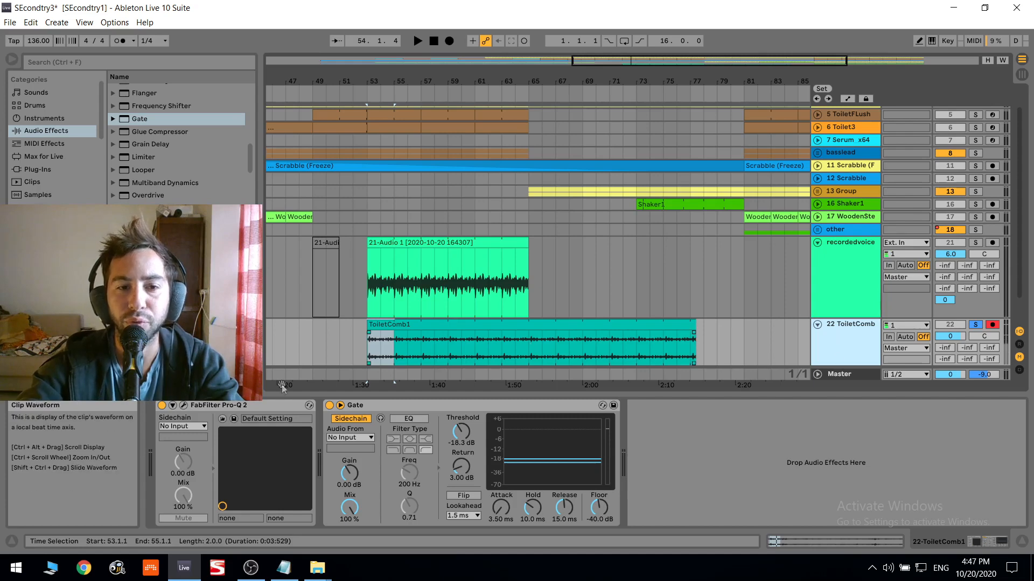
pyautogui.click(354, 437)
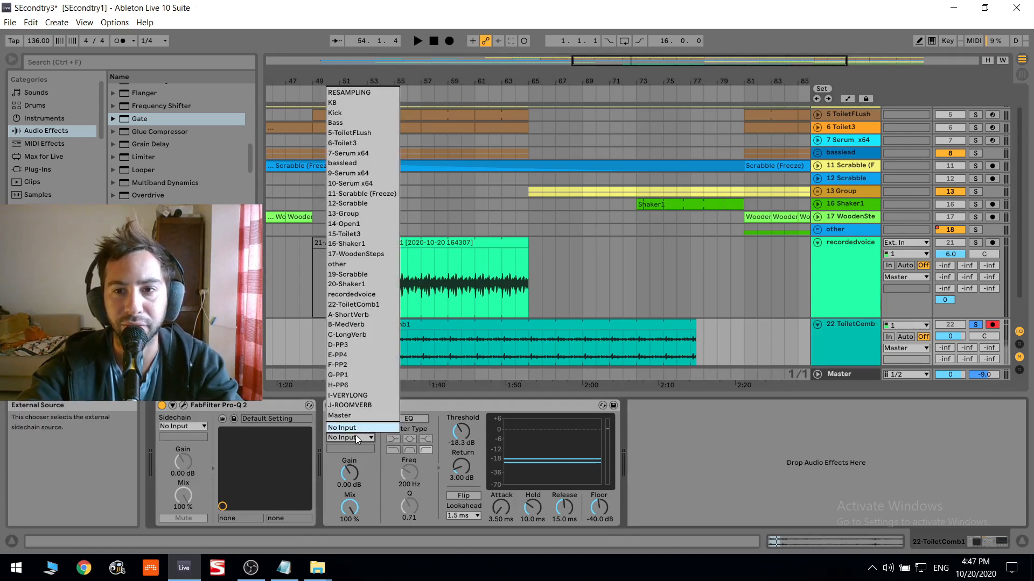
pyautogui.click(365, 296)
# - Play from the start of the recorded voice clip and set the ToiletComb1 Gate's threshold to -19.1 dB
pyautogui.click(463, 243)
pyautogui.press('space')
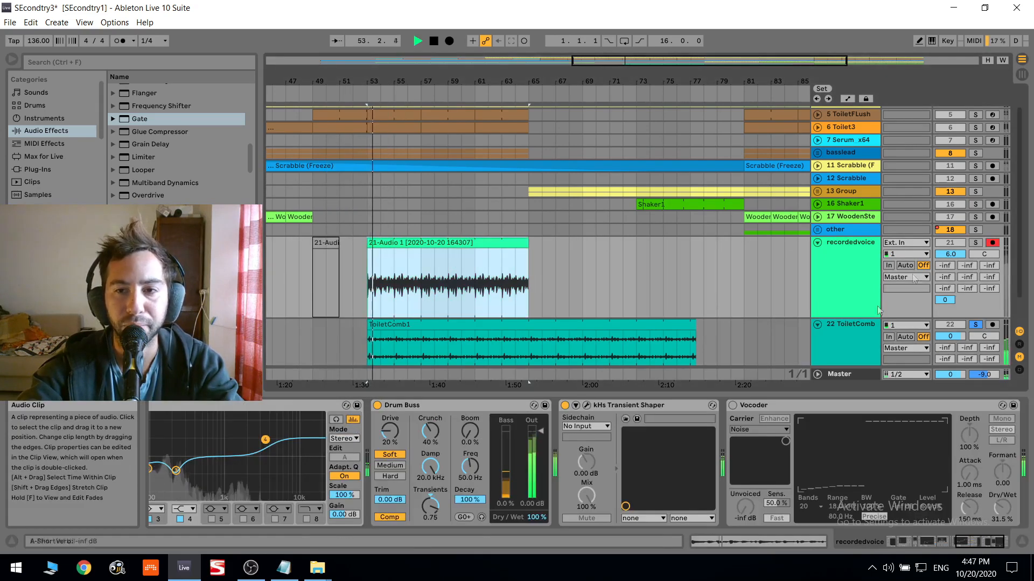
pyautogui.click(851, 325)
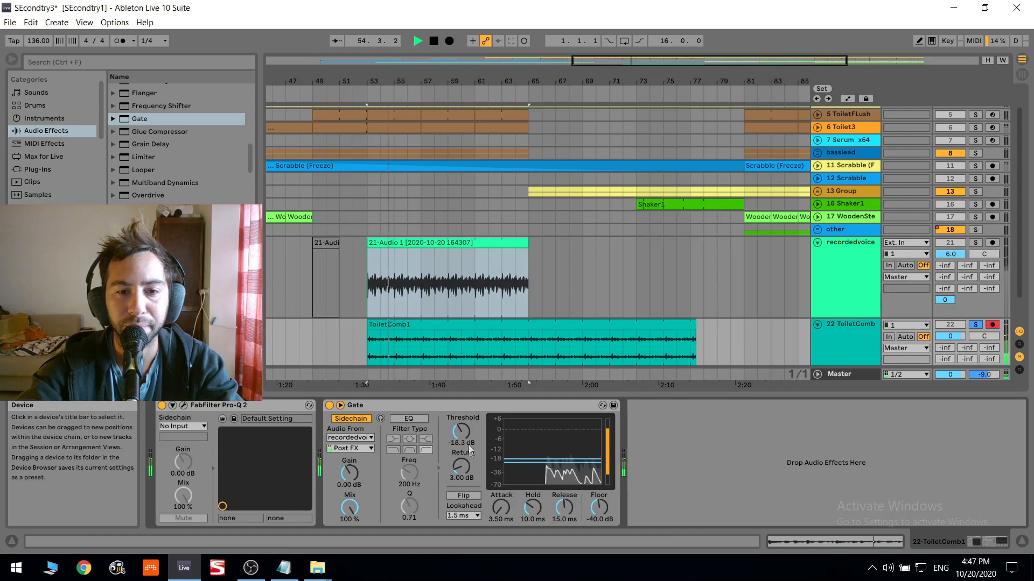
pyautogui.moveTo(462, 441); pyautogui.dragTo(462, 443)
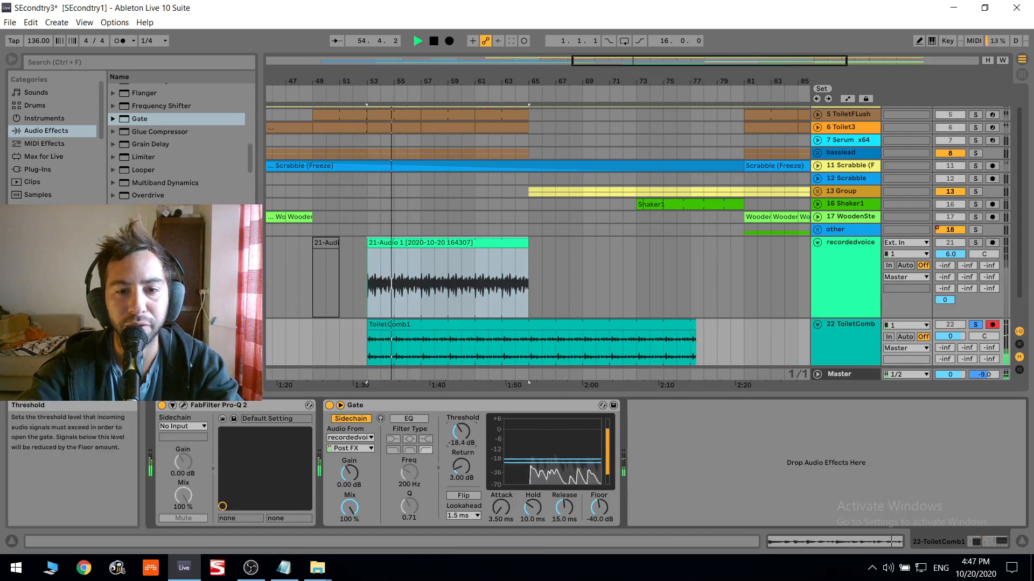
# - Solo the recordedvoice track as well and lower the ToiletComb1 track's volume to -4.1 dB
pyautogui.click(976, 243)
pyautogui.scroll(-2, 842, 321)
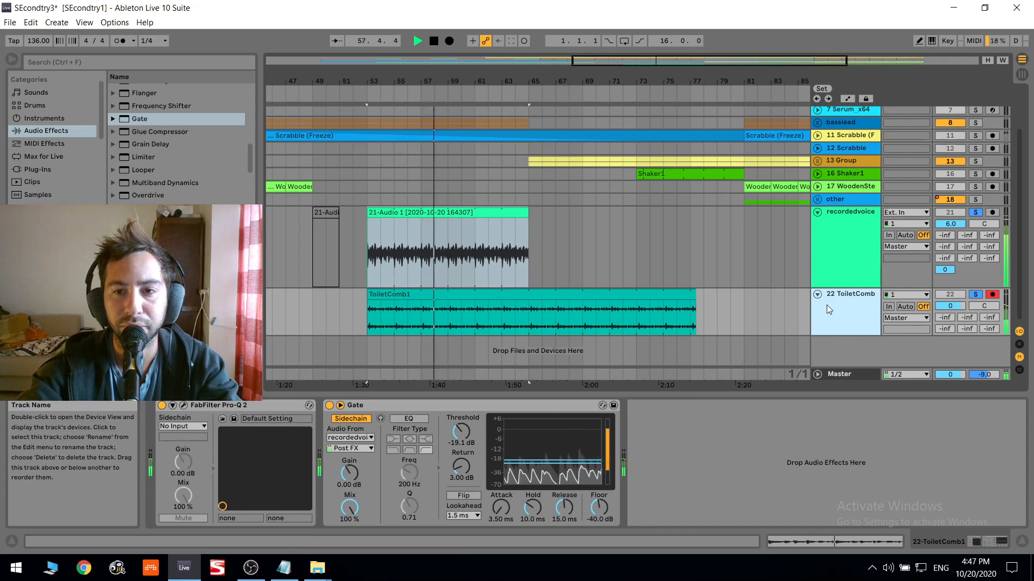
pyautogui.moveTo(950, 306); pyautogui.dragTo(951, 320)
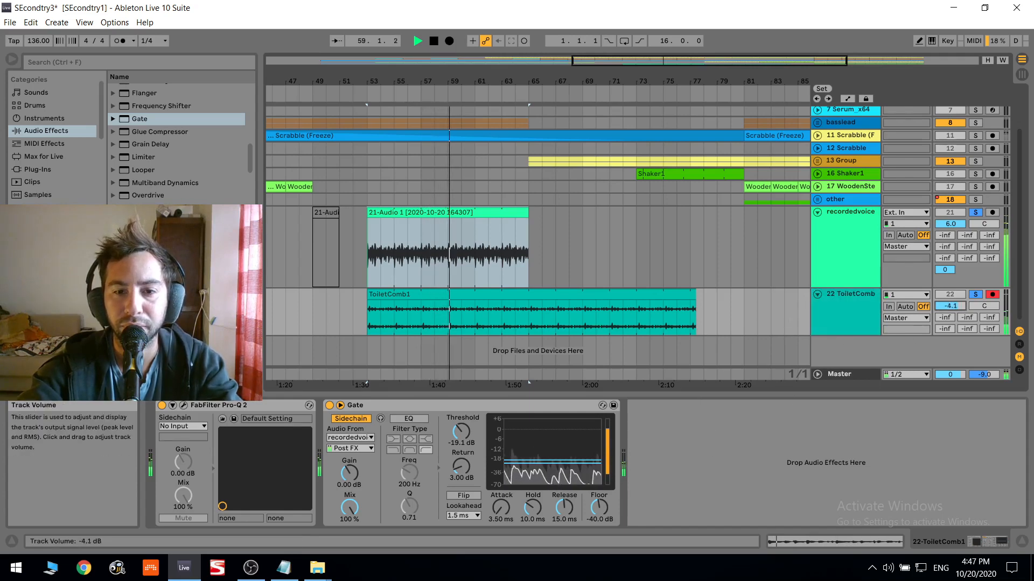
# - Set the Gate's release to 30.7 ms and its floor to -inf dB, and open the ToiletComb1 clip for playback
pyautogui.moveTo(569, 511); pyautogui.dragTo(566, 531)
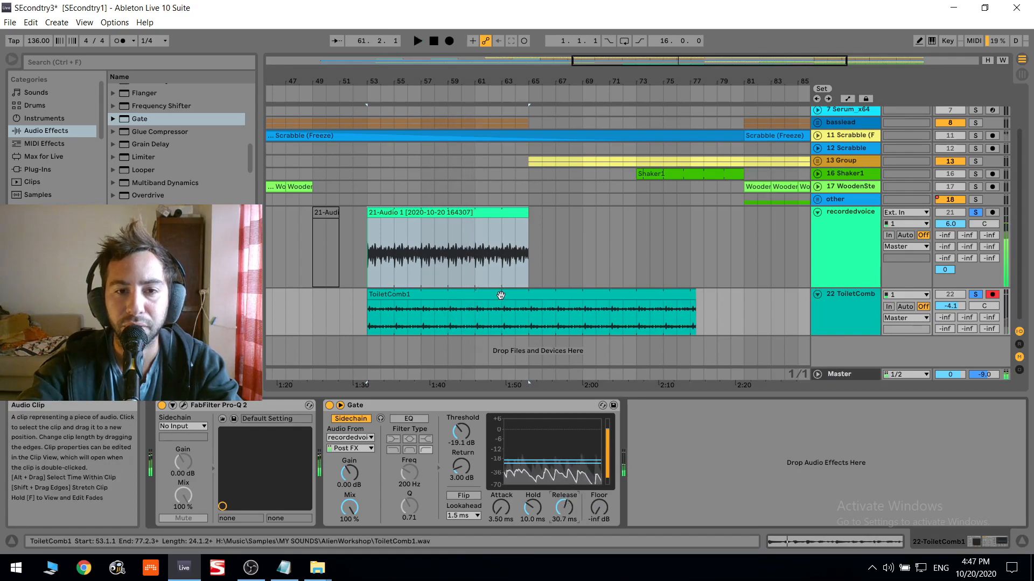
pyautogui.doubleClick(501, 294)
pyautogui.press('space')
pyautogui.press('space')
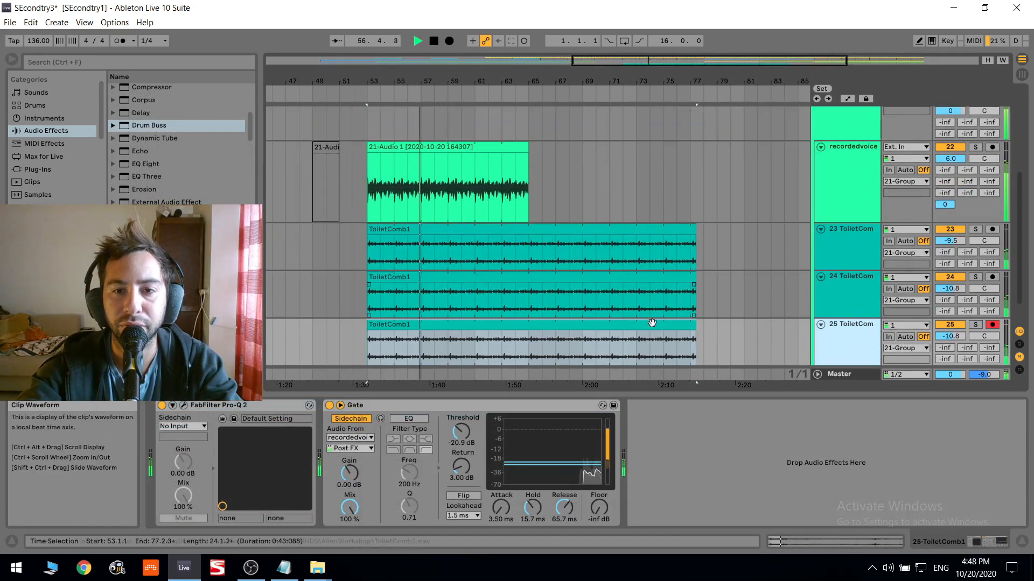
# - Transpose the duplicated ToiletComb1 clip down and delete the ToiletComb1 clips' material after bar 65
pyautogui.click(651, 323)
pyautogui.moveTo(219, 479); pyautogui.dragTo(218, 506)
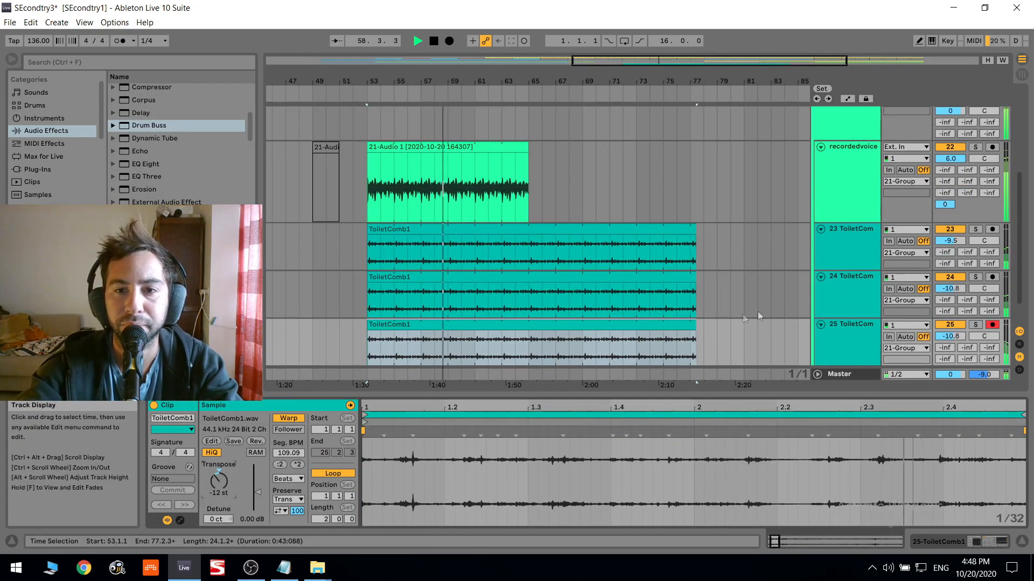
pyautogui.moveTo(730, 345); pyautogui.dragTo(530, 253)
pyautogui.press('Delete')
pyautogui.click(542, 254)
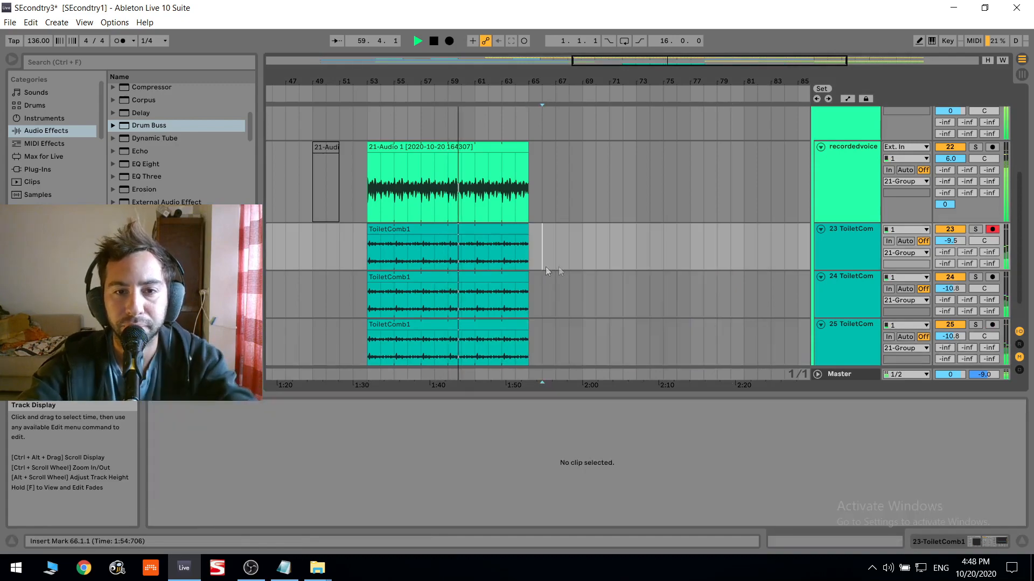
# - Lower the three ToiletComb1 tracks' volumes to -12.1, -13.4 and -13.4 dB and group the tracks
pyautogui.moveTo(946, 245); pyautogui.dragTo(945, 258)
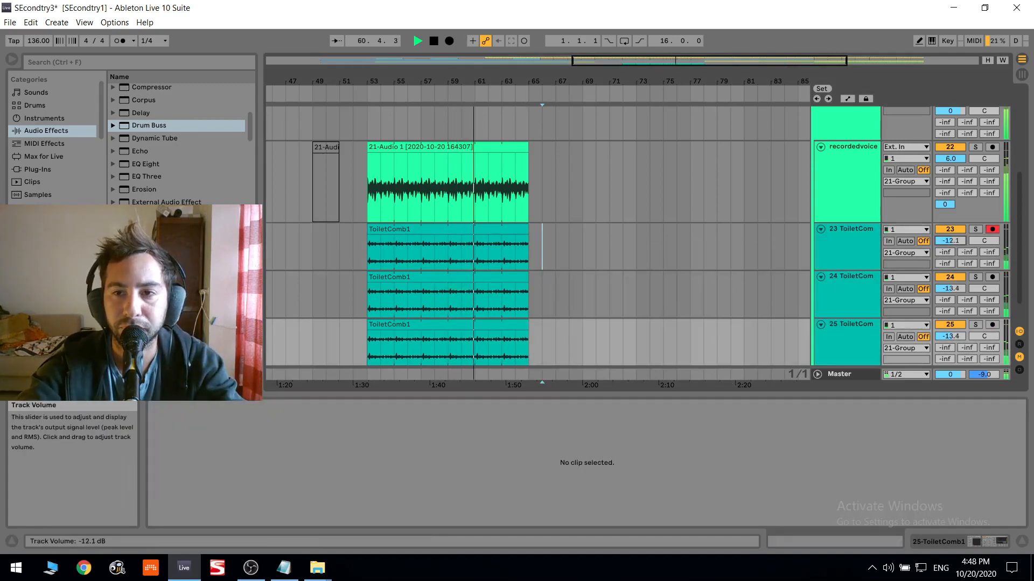
pyautogui.hotkey('ctrl', 'g')
# - Insert the OTT preset of Multiband Dynamics between EQ Eight and Drum Buss on the 21 Group and set its amount to 23%
pyautogui.click(838, 163)
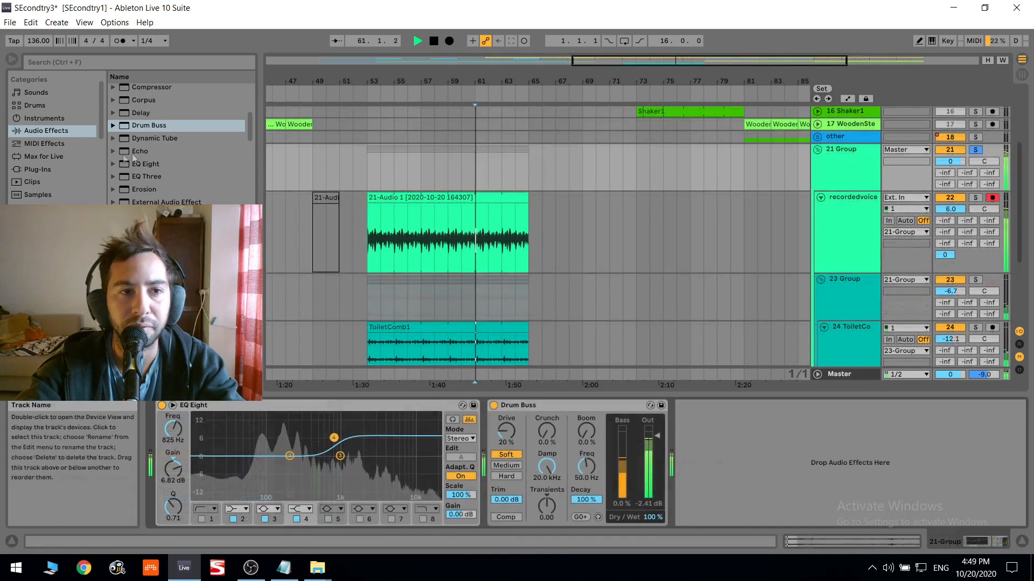
pyautogui.scroll(-3, 136, 154)
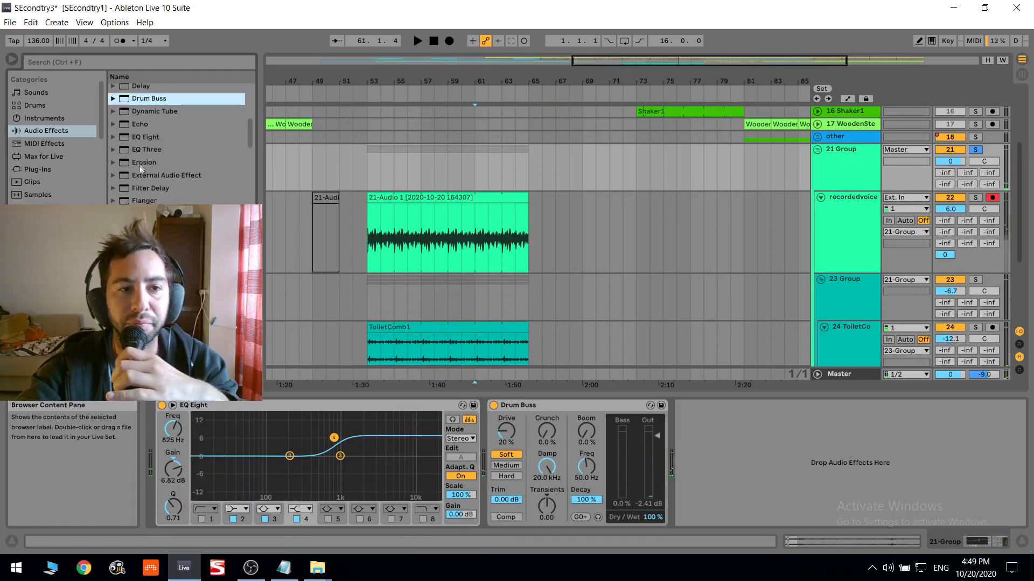
pyautogui.scroll(-2, 132, 174)
pyautogui.scroll(-2, 132, 170)
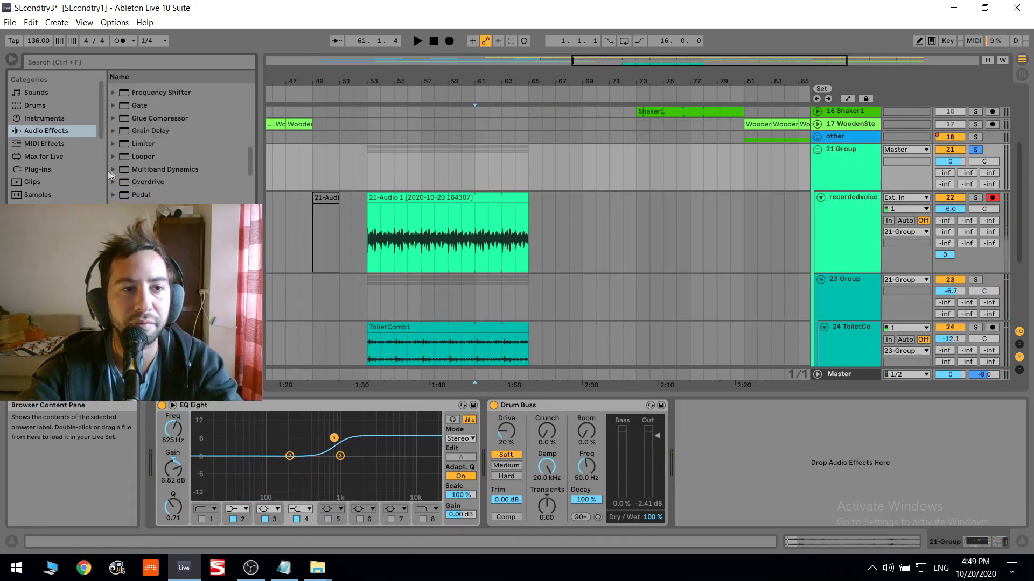
pyautogui.click(102, 167)
pyautogui.click(112, 169)
pyautogui.moveTo(152, 178); pyautogui.dragTo(483, 430)
pyautogui.press('space')
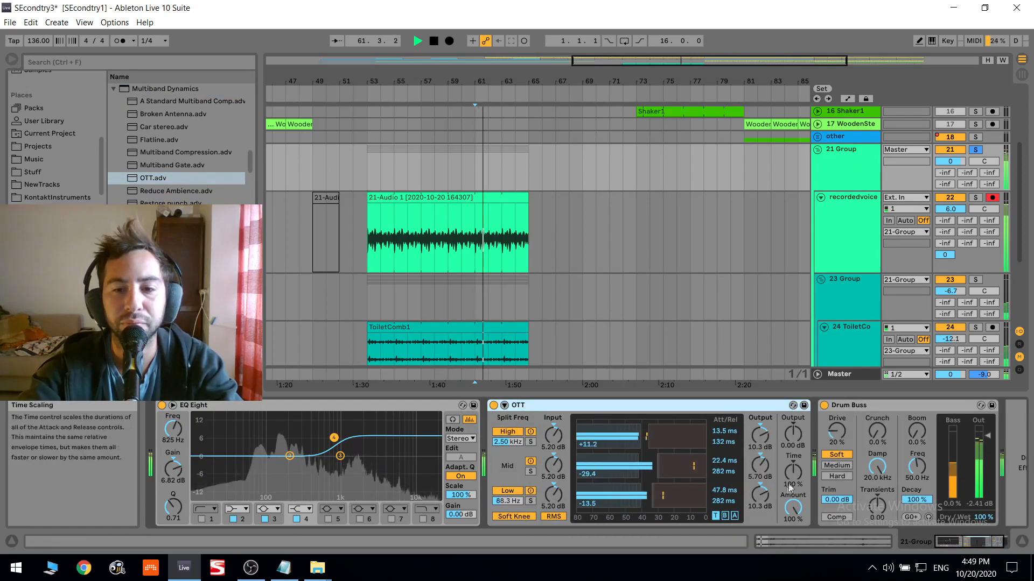
pyautogui.moveTo(793, 508); pyautogui.dragTo(793, 560)
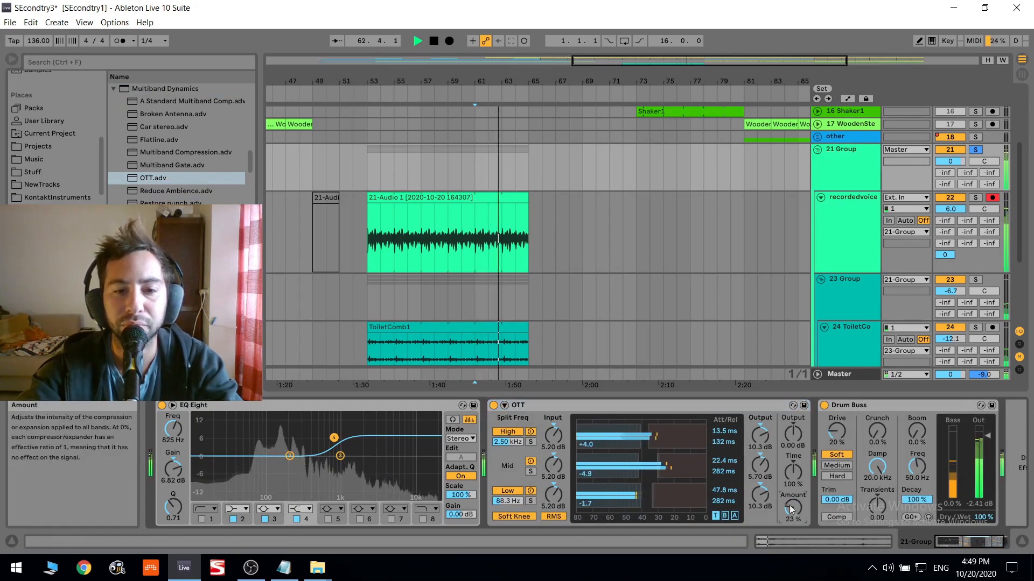
# - Add a Frequency Shifter after the Drum Buss on the ToiletComb1 group and start playback
pyautogui.scroll(-2, 826, 283)
pyautogui.click(844, 208)
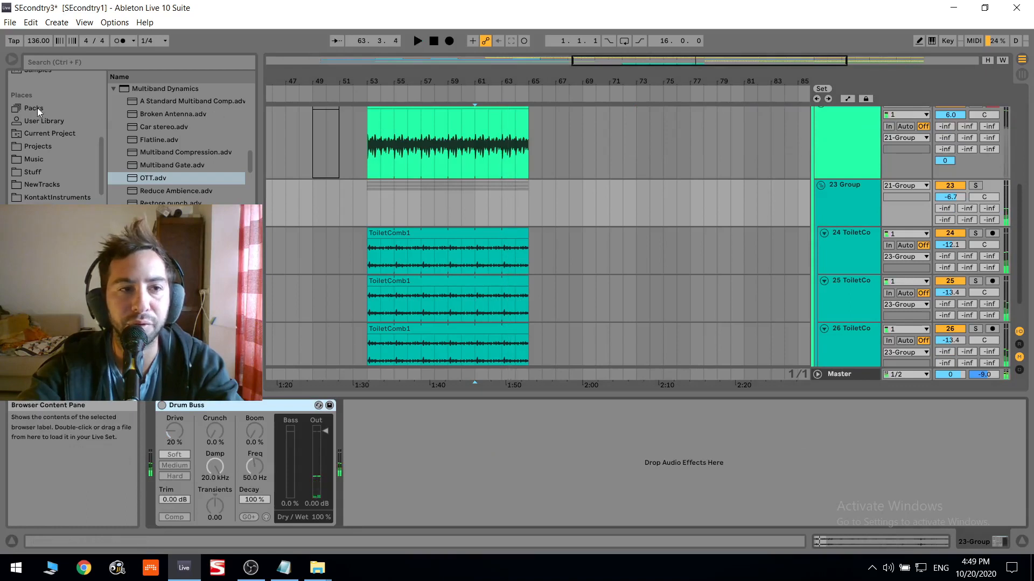
pyautogui.scroll(5, 59, 134)
pyautogui.click(37, 133)
pyautogui.click(37, 144)
pyautogui.scroll(-3, 163, 158)
pyautogui.scroll(5, 160, 141)
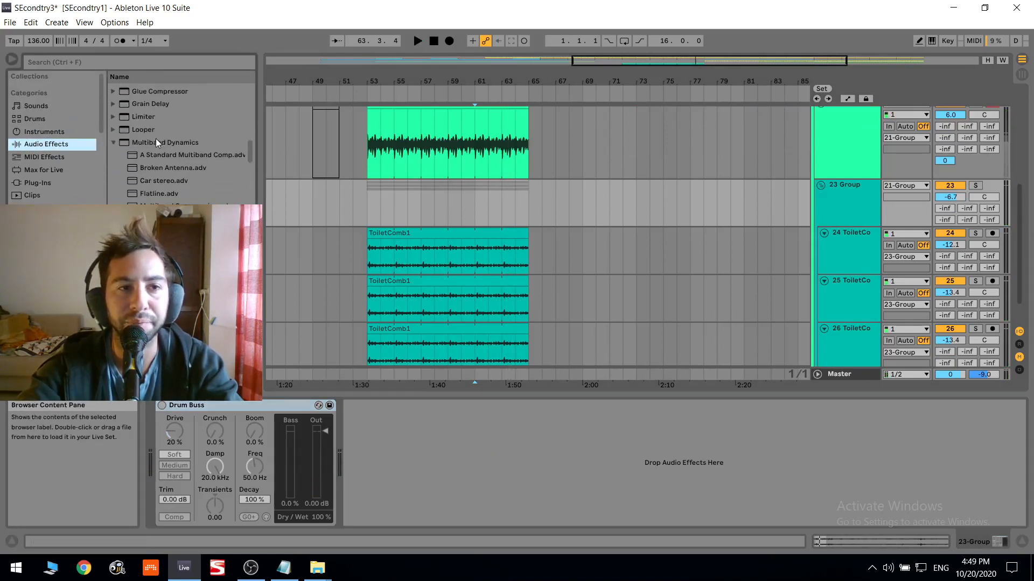
pyautogui.scroll(1, 156, 139)
pyautogui.moveTo(162, 106); pyautogui.dragTo(422, 487)
pyautogui.press('space')
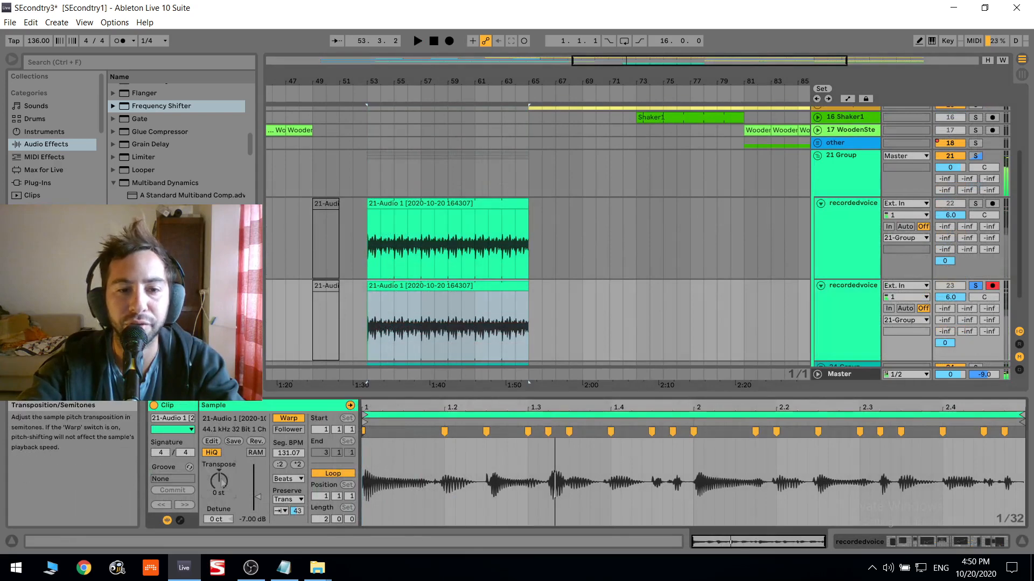
# - Lower the duplicated recordedvoice track's volume to 3.3 dB and solo the 21 Group
pyautogui.doubleClick(835, 307)
pyautogui.moveTo(945, 297); pyautogui.dragTo(945, 311)
pyautogui.click(977, 156)
pyautogui.click(977, 155)
# - Insert an Overdrive before the Drum Buss on the 21 Group with its filter at 1.11 kHz, bandwidth 9.00, drive 17% and tone 75%
pyautogui.click(856, 167)
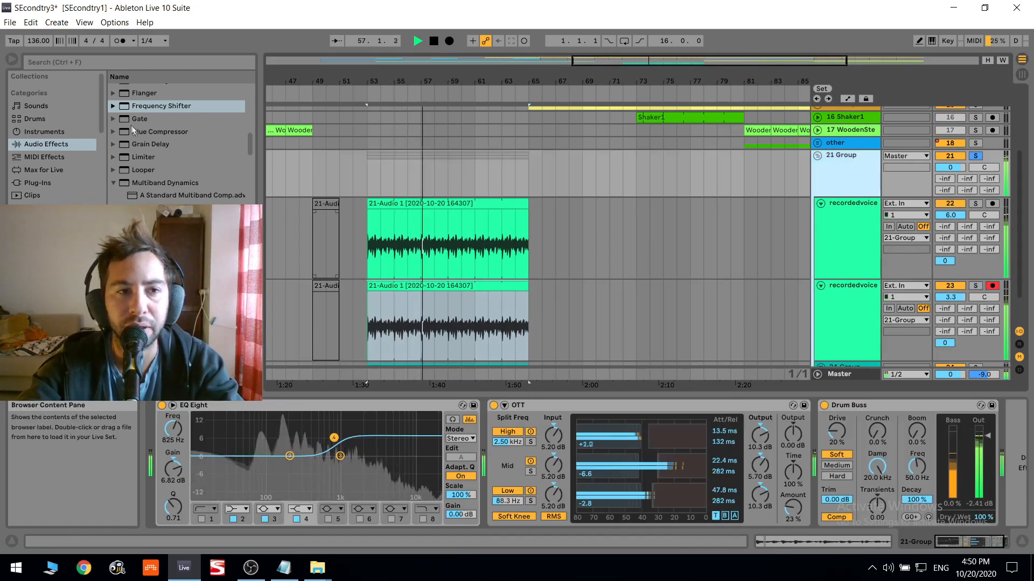
pyautogui.scroll(3, 149, 121)
pyautogui.scroll(-4, 145, 113)
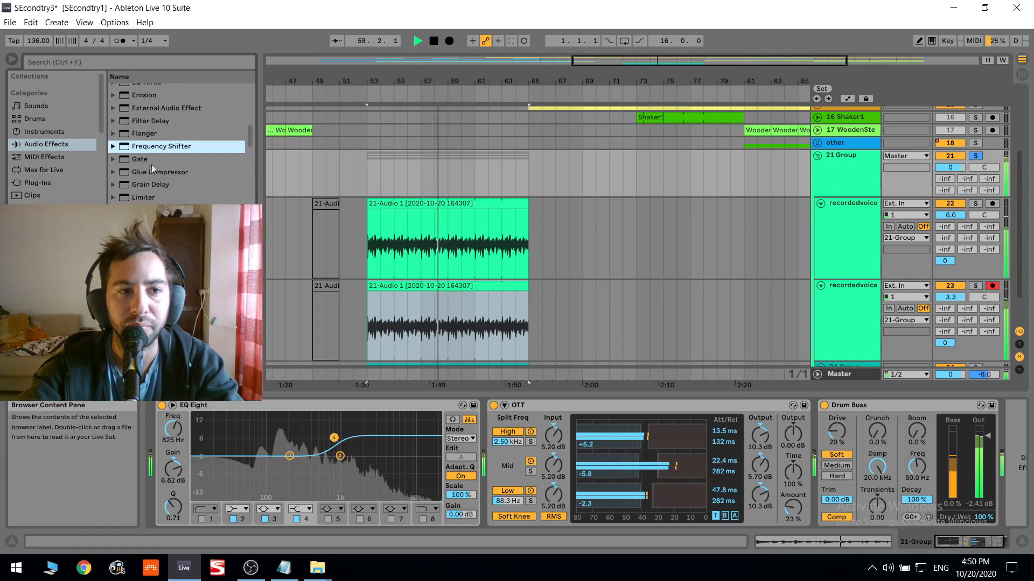
pyautogui.scroll(-5, 151, 156)
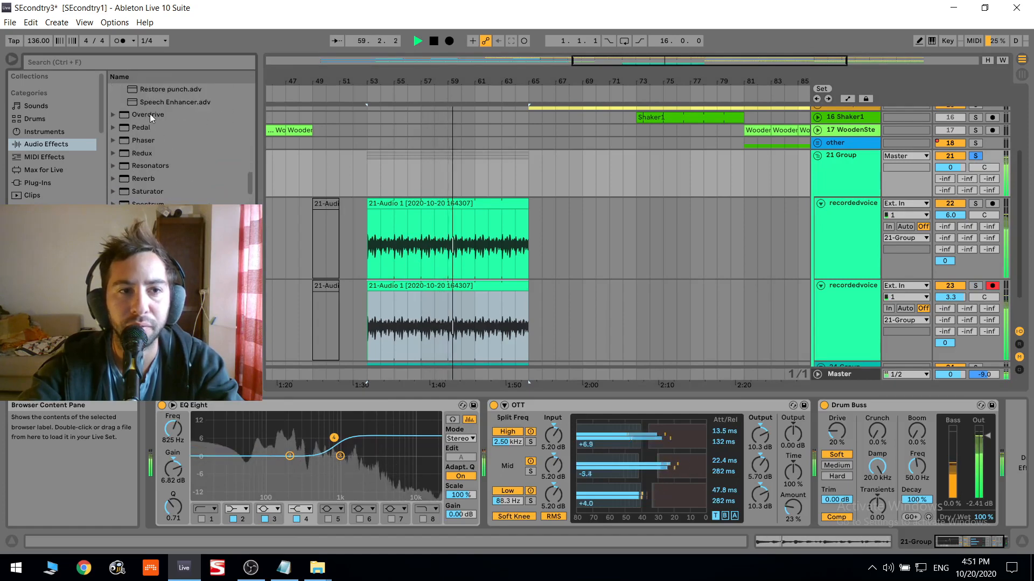
pyautogui.click(149, 114)
pyautogui.moveTo(789, 449); pyautogui.dragTo(786, 421)
pyautogui.moveTo(856, 430); pyautogui.dragTo(855, 418)
pyautogui.moveTo(838, 481); pyautogui.dragTo(871, 464)
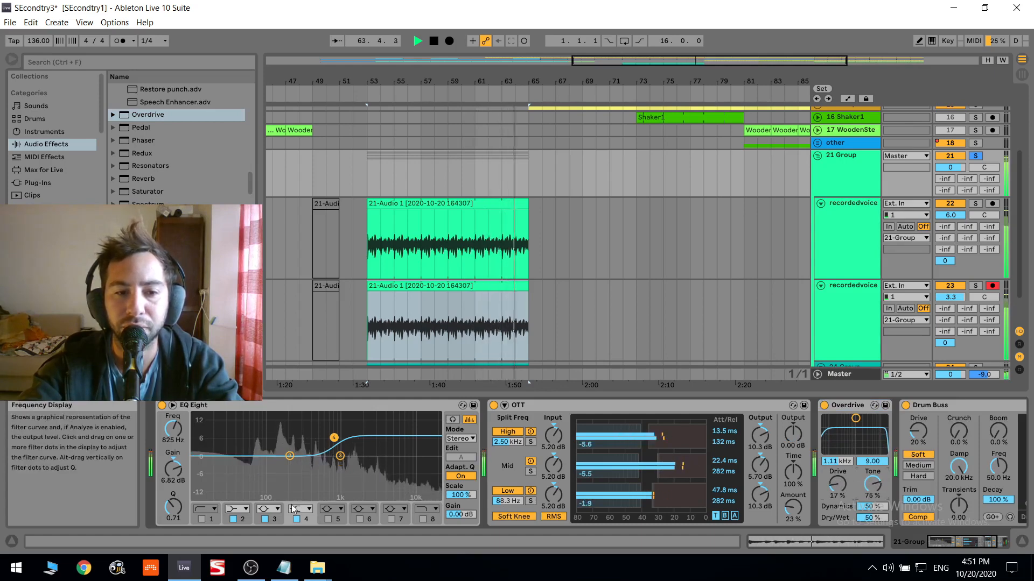
# - Enable the 120 Hz low-cut band 1 in the 21 Group's EQ Eight and compare the sound with band 4 off and on
pyautogui.click(297, 520)
pyautogui.click(203, 520)
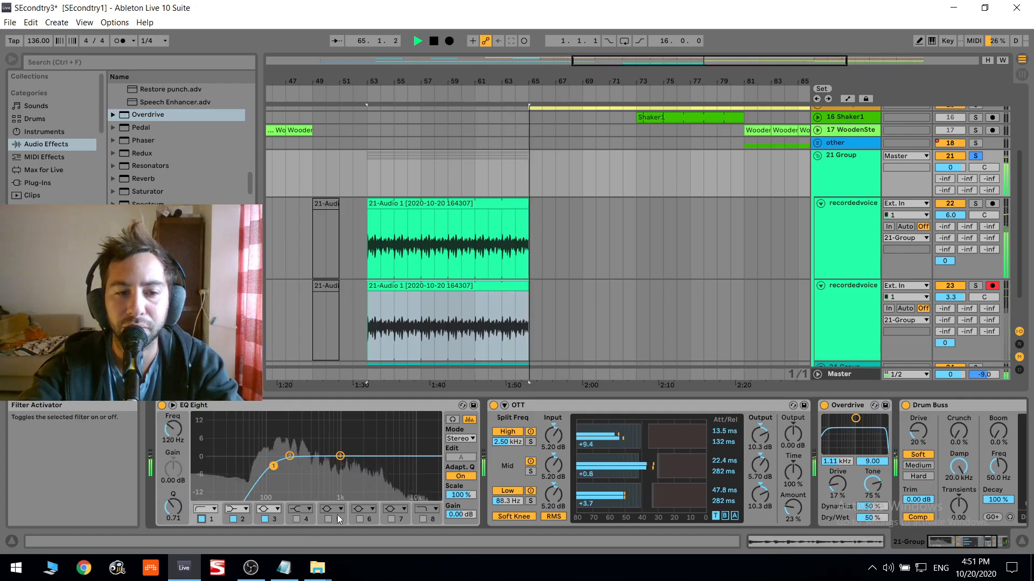
pyautogui.press('space')
pyautogui.click(296, 521)
pyautogui.click(296, 521)
# - Add an EQ Eight to the 24 Group with band 8 as a 14.4 kHz high cut, Q 0.26, and output gain at -1.97 dB
pyautogui.scroll(-2, 817, 274)
pyautogui.click(839, 130)
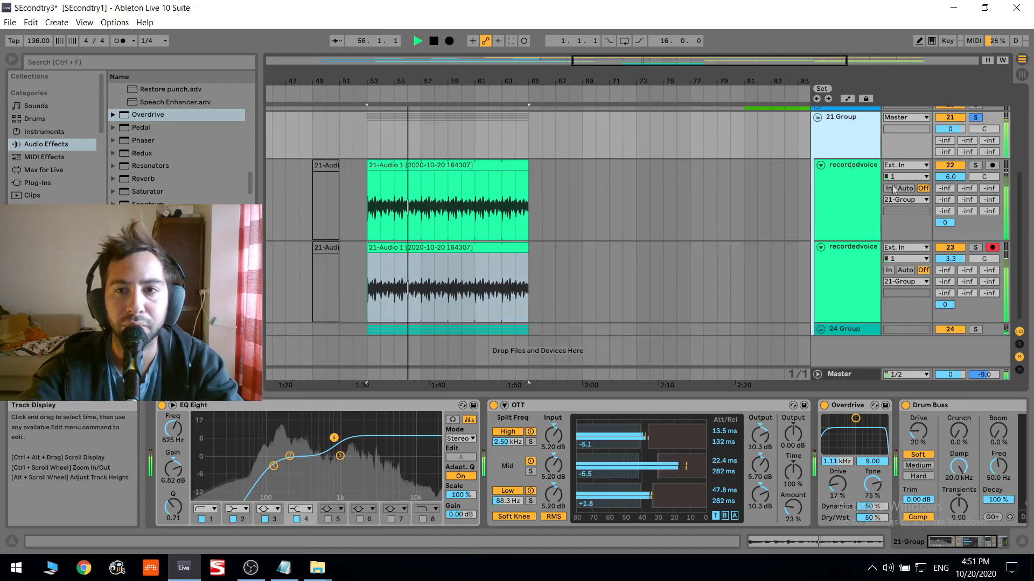
pyautogui.click(847, 330)
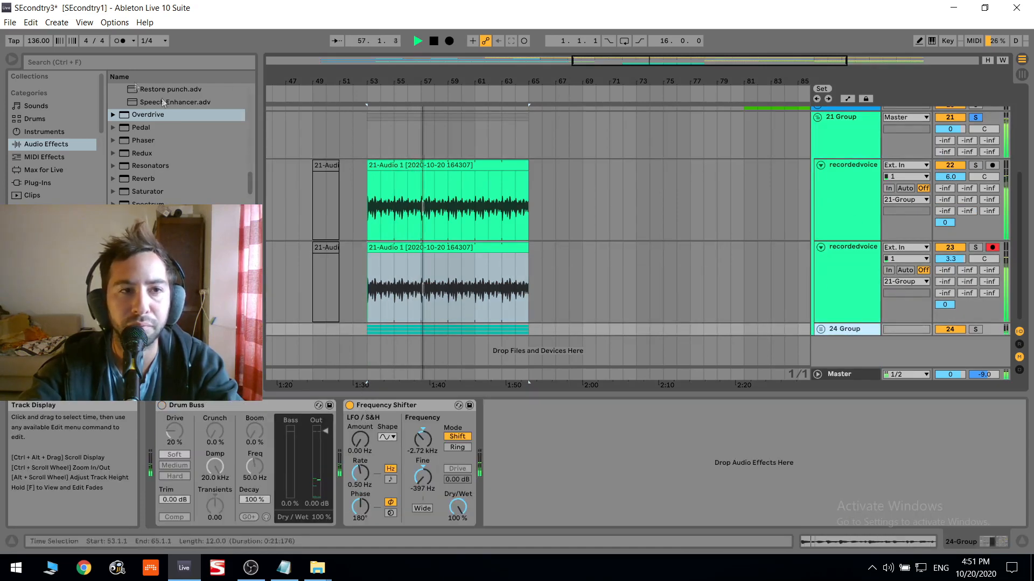
pyautogui.scroll(3, 150, 134)
pyautogui.scroll(5, 148, 133)
pyautogui.doubleClick(145, 105)
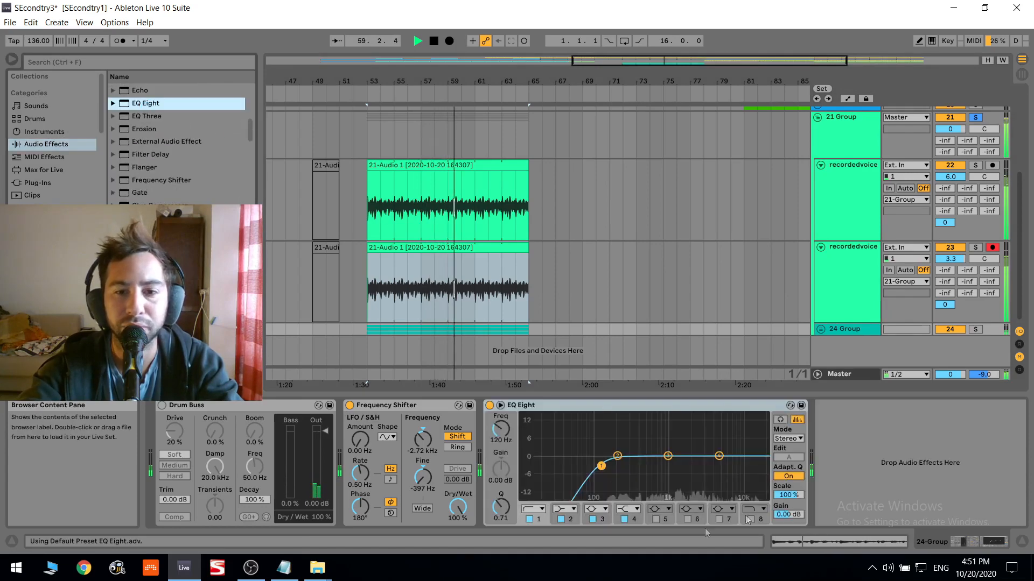
pyautogui.click(750, 519)
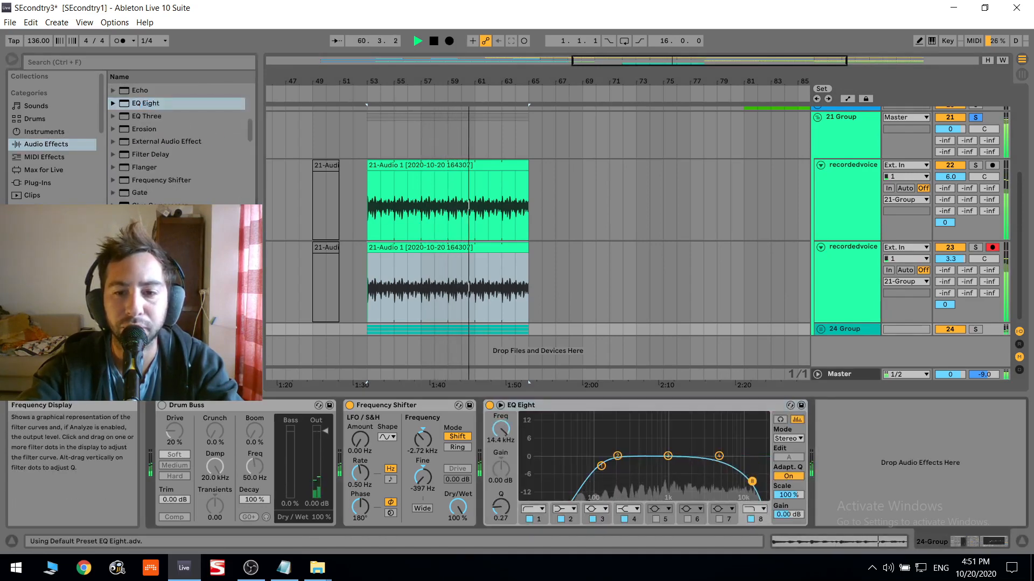
pyautogui.moveTo(786, 516); pyautogui.dragTo(787, 527)
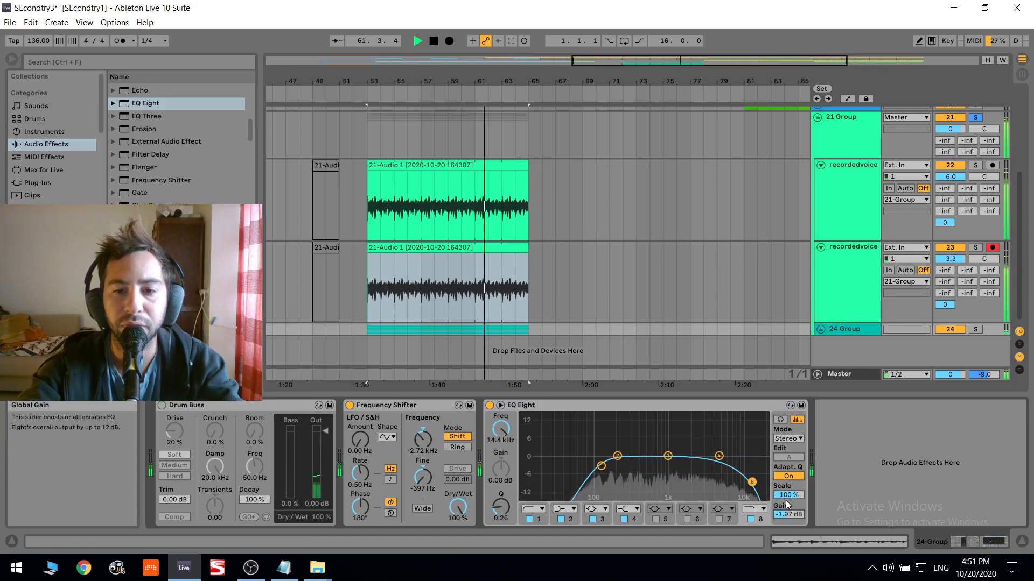
# - Lower the 21 Group's volume to -2.9 dB, unsolo it and play from bar 53
pyautogui.scroll(2, 841, 256)
pyautogui.click(840, 201)
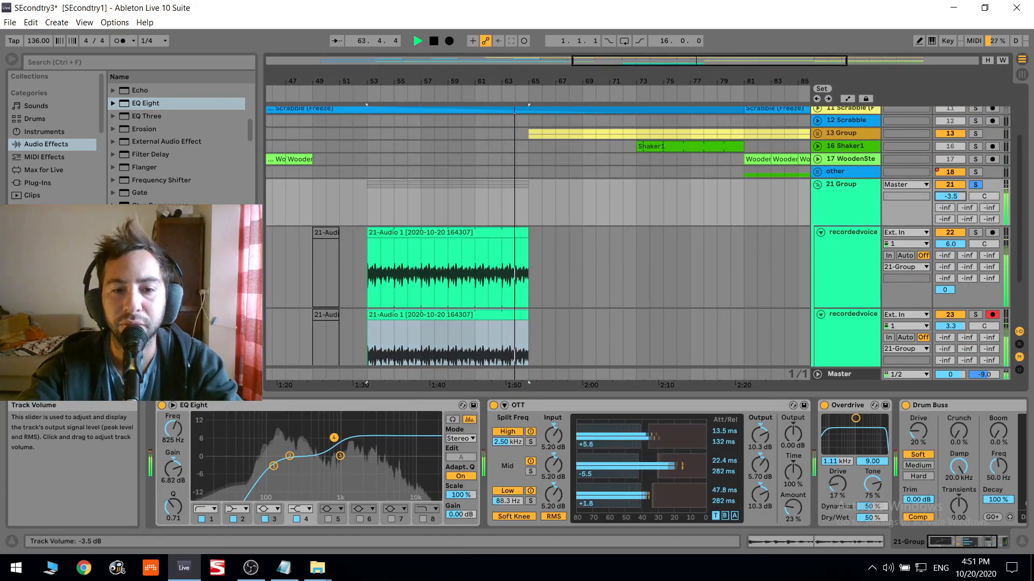
pyautogui.click(364, 205)
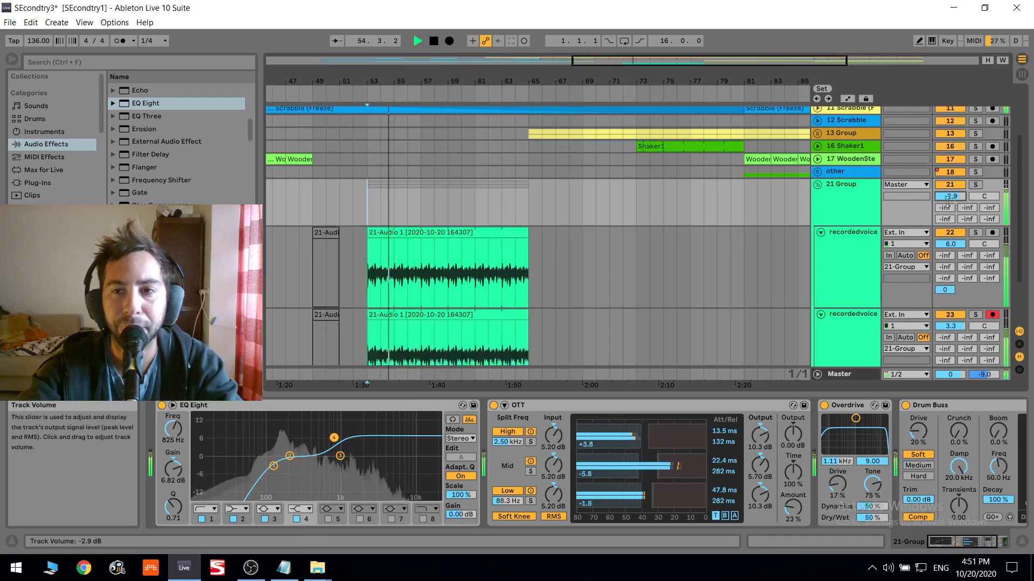
# - Enlarge the 24 Group track and lower its volume to -8.5 dB
pyautogui.scroll(-3, 856, 269)
pyautogui.click(859, 340)
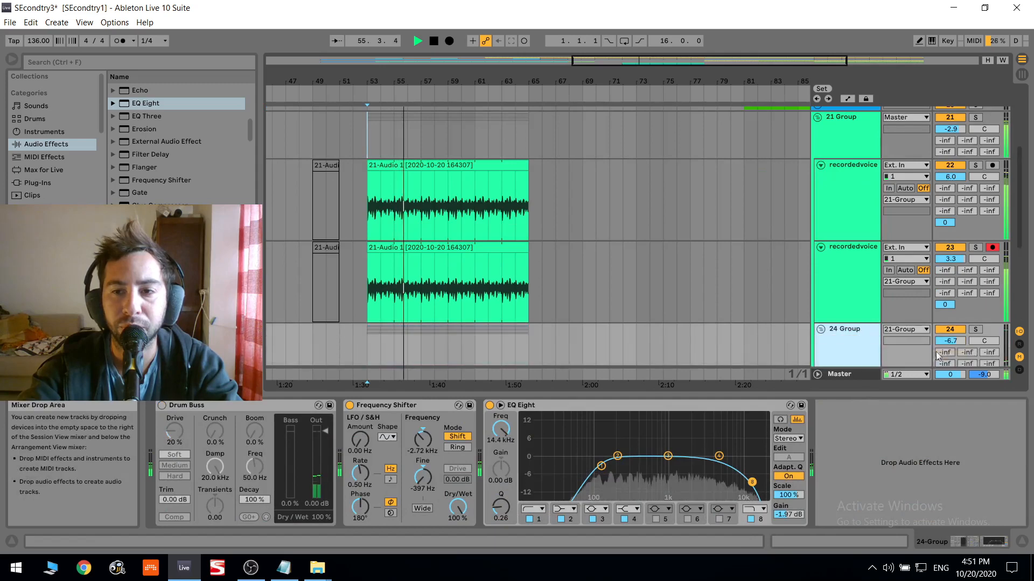
pyautogui.moveTo(951, 342); pyautogui.dragTo(950, 349)
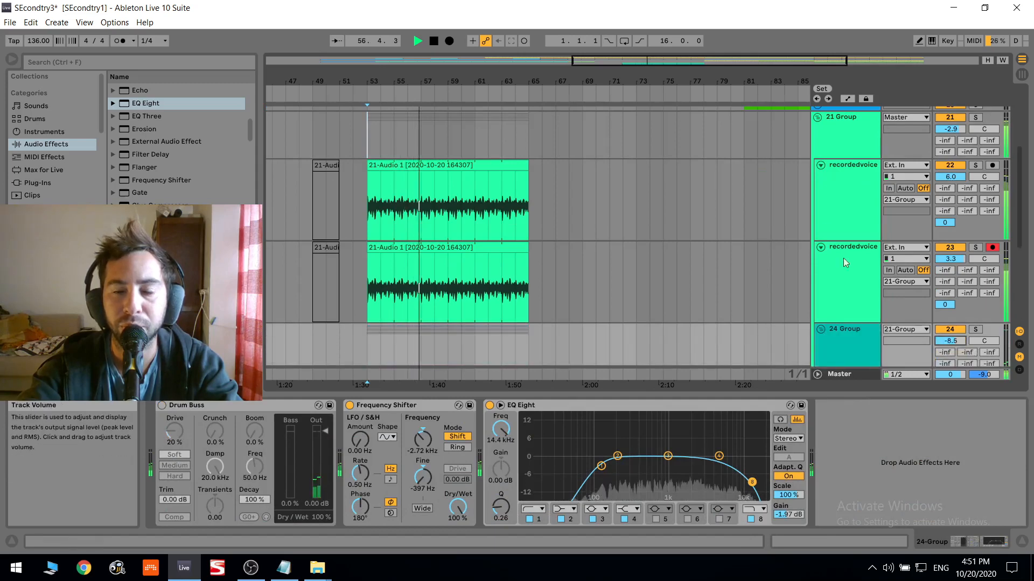
# - Fold the 21 Group and duplicate its bars 53 to 65 three times in succession
pyautogui.scroll(5, 808, 185)
pyautogui.click(818, 199)
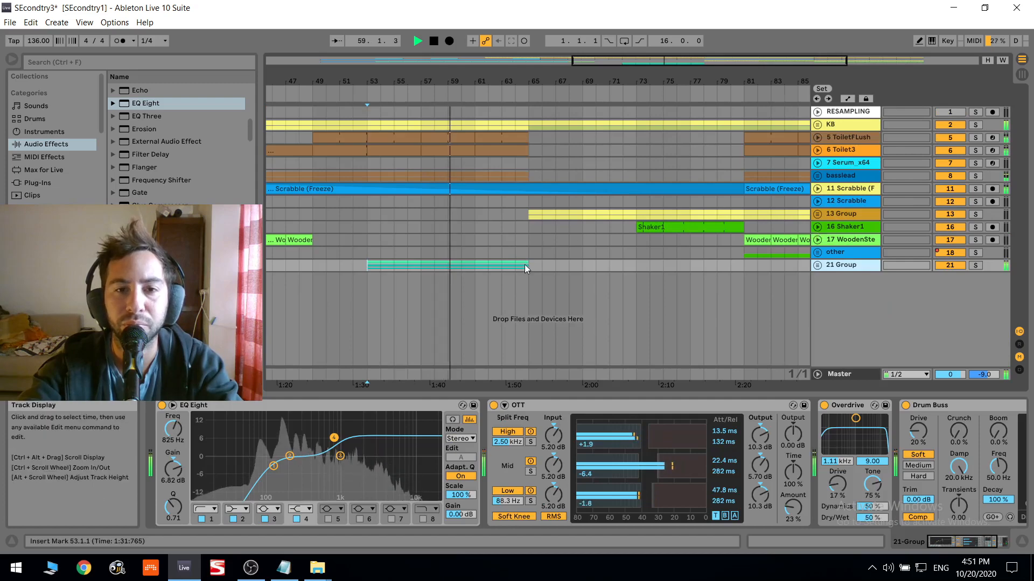
pyautogui.moveTo(526, 264); pyautogui.dragTo(356, 266)
pyautogui.hotkey('ctrl', 'd')
pyautogui.hotkey('ctrl', 'd')
pyautogui.hotkey('ctrl', 'd')
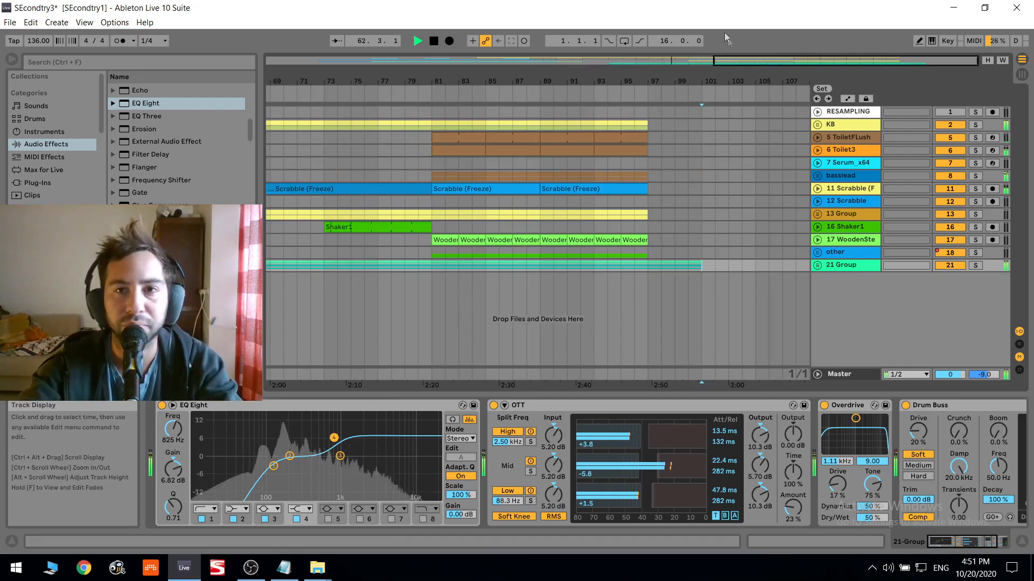
# - Show the whole arrangement, play it from bar 69 and audition the 21 Group soloed and unsoloed
pyautogui.doubleClick(753, 60)
pyautogui.click(611, 250)
pyautogui.press('space')
pyautogui.press('space')
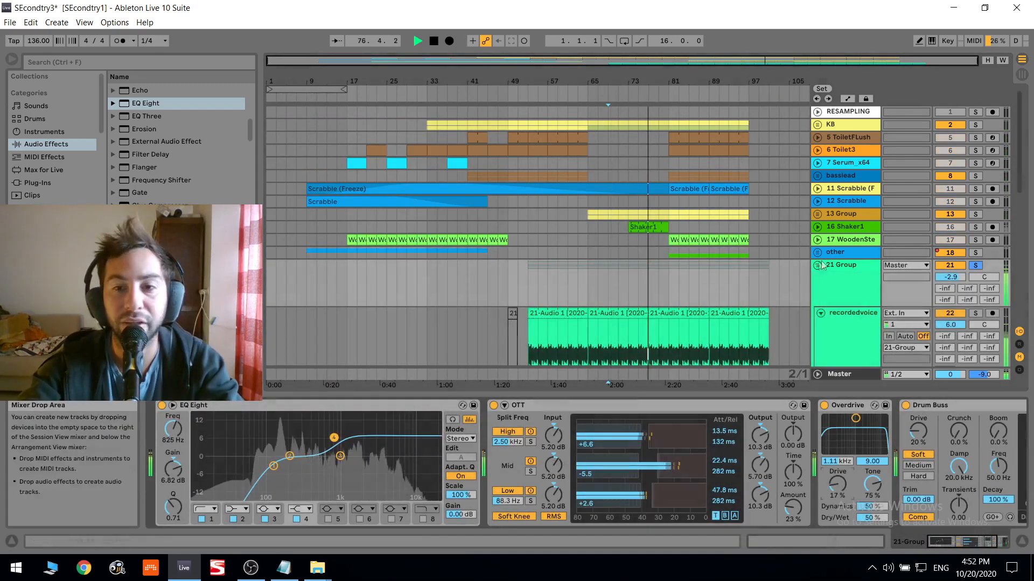
pyautogui.press('Delete')
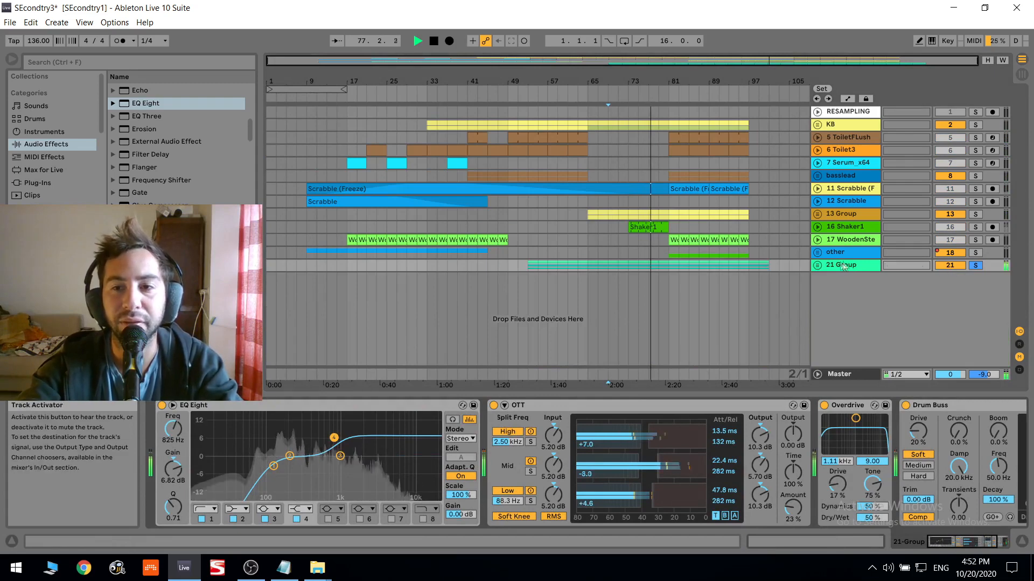
pyautogui.press('space')
pyautogui.click(975, 266)
pyautogui.click(742, 242)
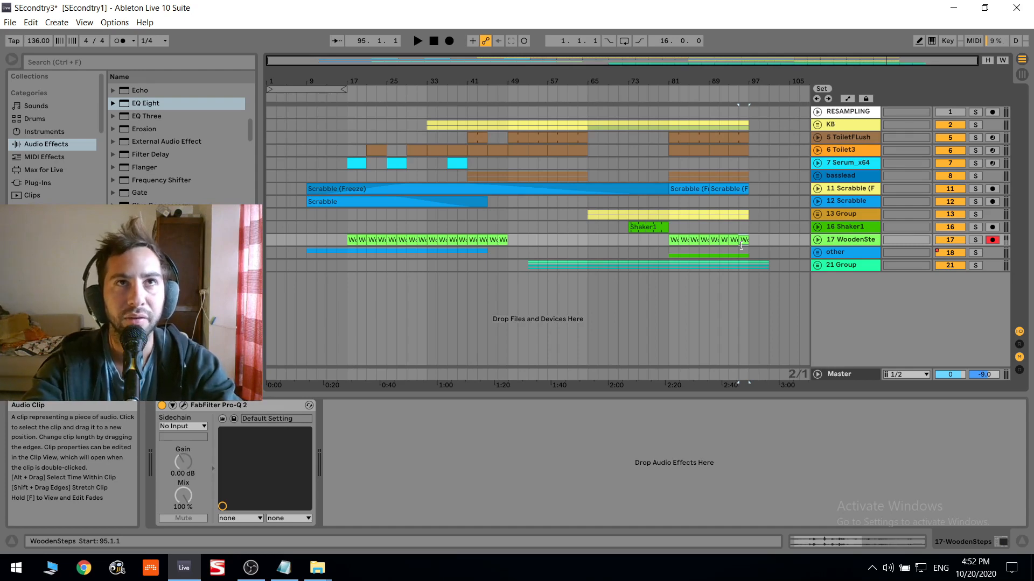
pyautogui.click(851, 375)
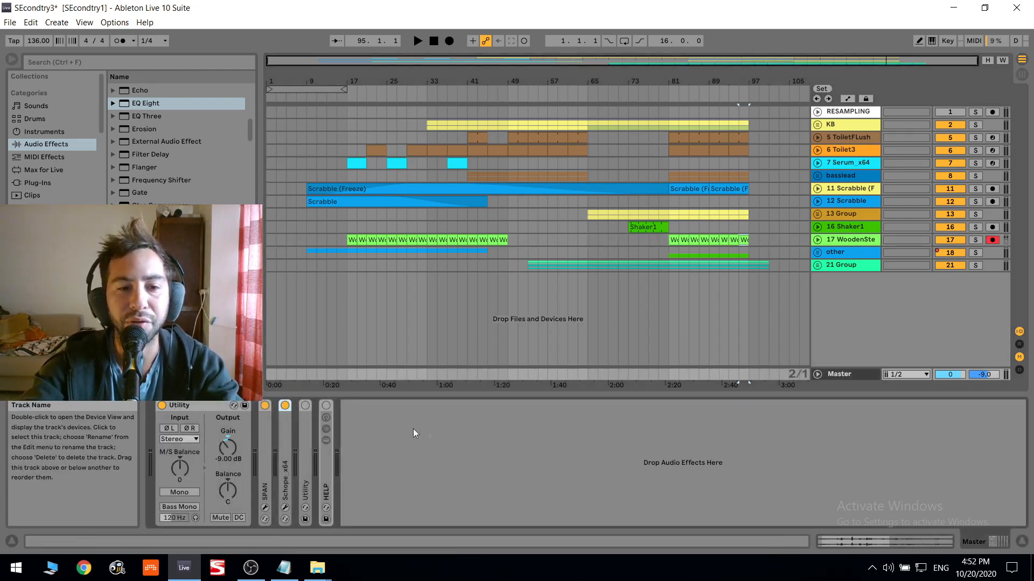
pyautogui.click(832, 253)
pyautogui.click(844, 263)
pyautogui.click(850, 251)
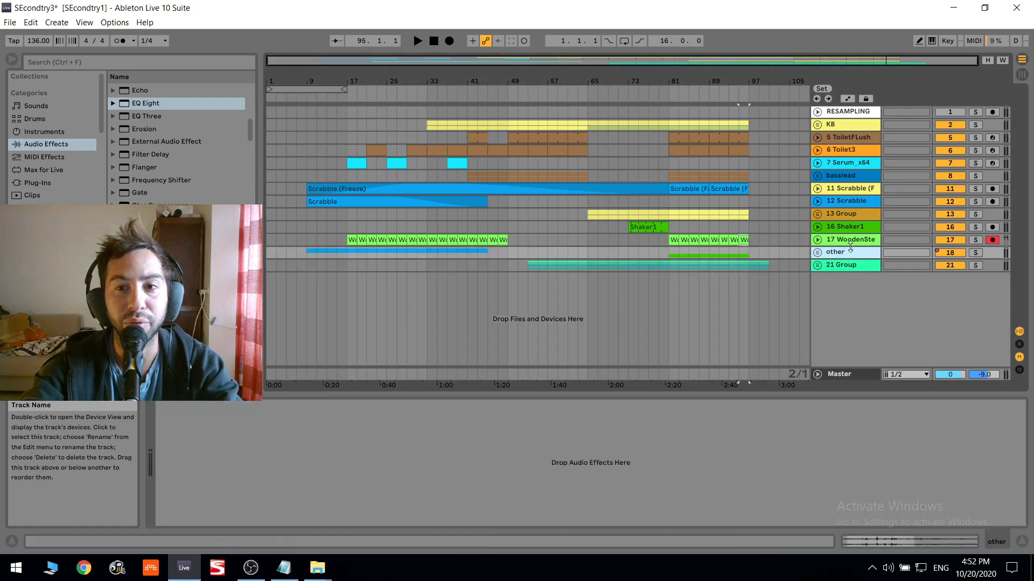
pyautogui.click(851, 242)
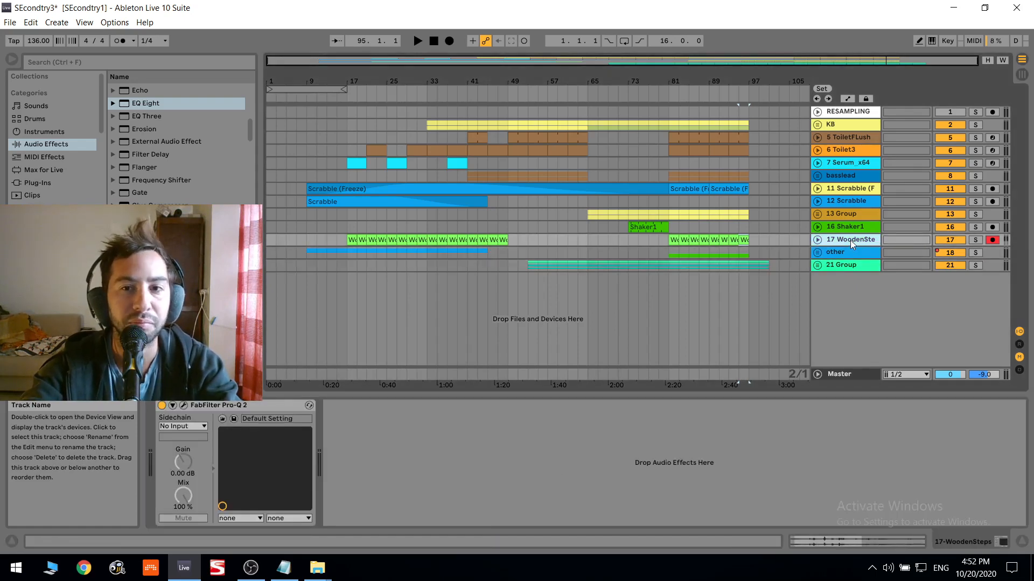
# - Play from about bar 75, unfold the 21 Group, lower its volume to -3.4 dB and continue playback from bar 81
pyautogui.click(639, 251)
pyautogui.press('space')
pyautogui.click(818, 265)
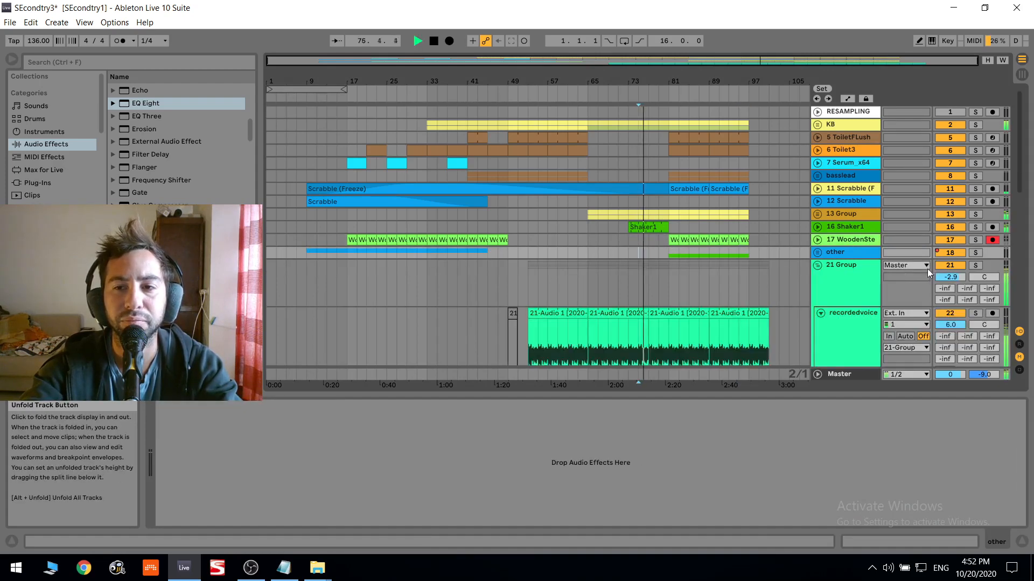
pyautogui.click(851, 266)
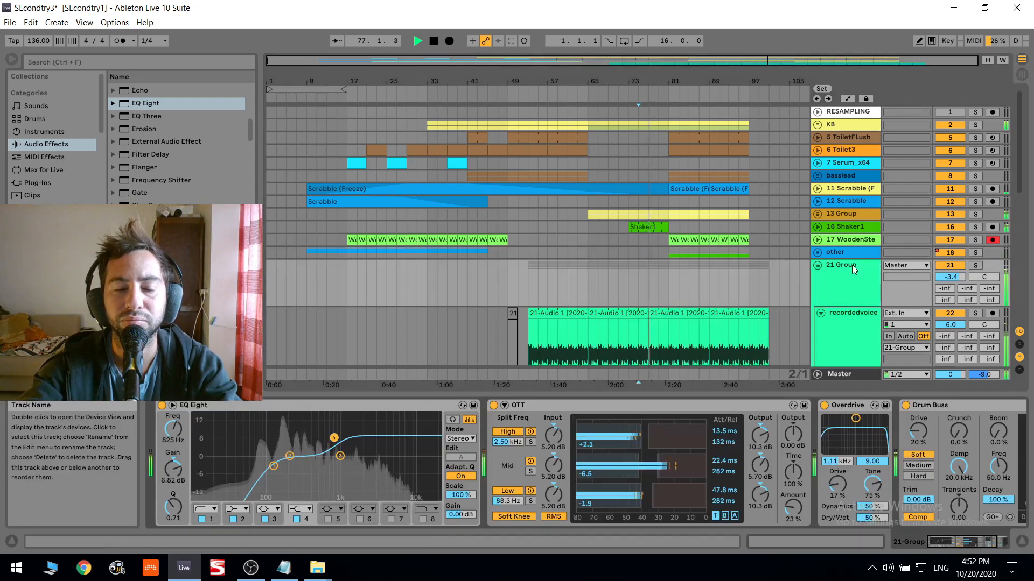
pyautogui.click(671, 272)
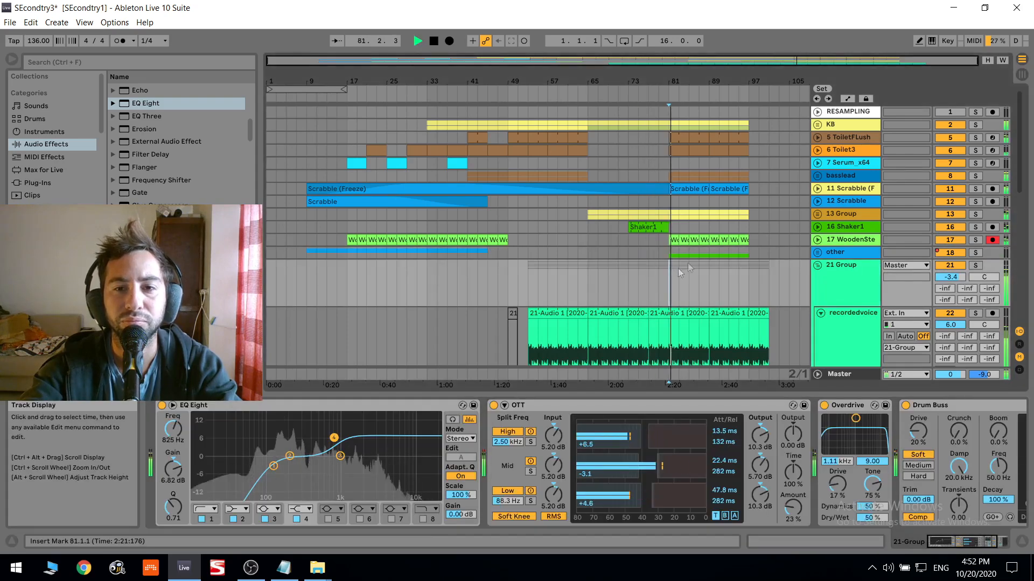